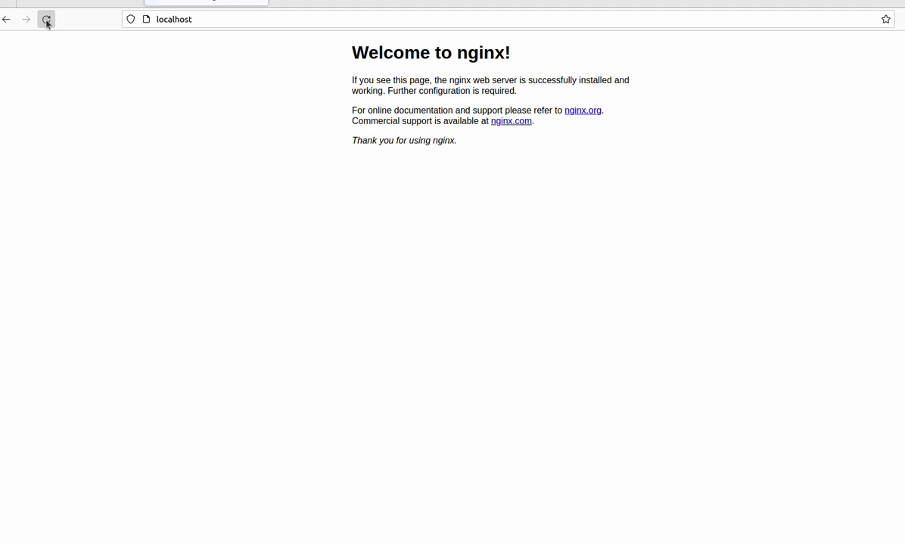
- Reload the nginx page on localhost to generate access log entries and highlight the index_name value in the Terminal's log output
{"action": "left_click", "coordinate": [47, 23]}
{"action": "left_click", "coordinate": [47, 23]}
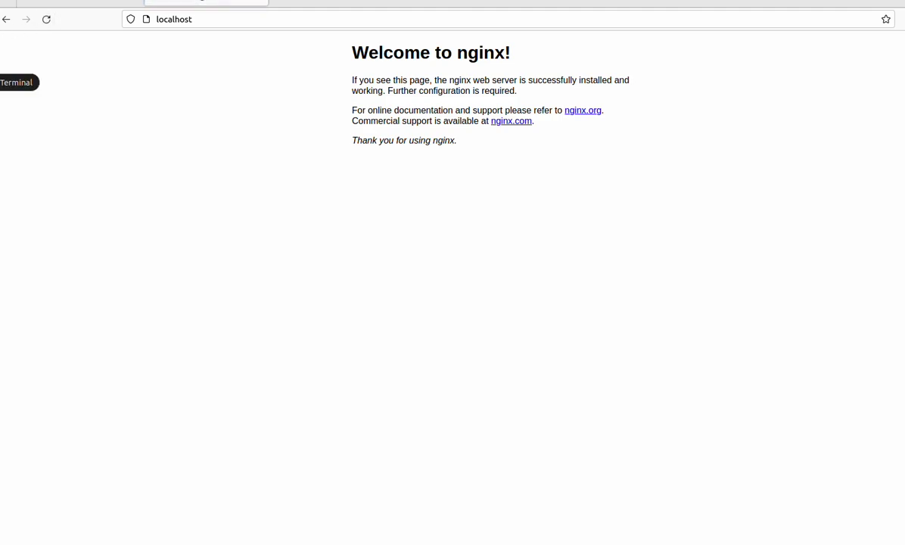
{"action": "left_click", "coordinate": [15, 77]}
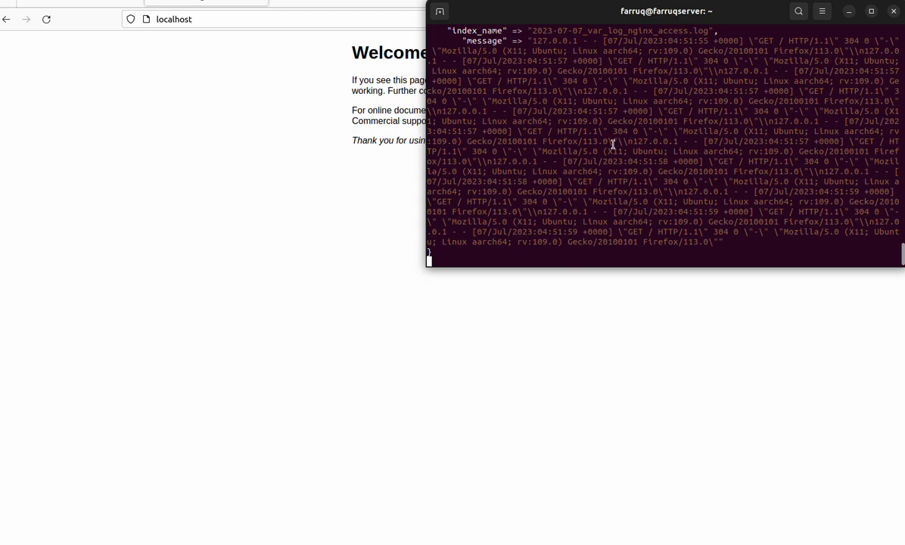
{"action": "triple_click", "coordinate": [638, 29]}
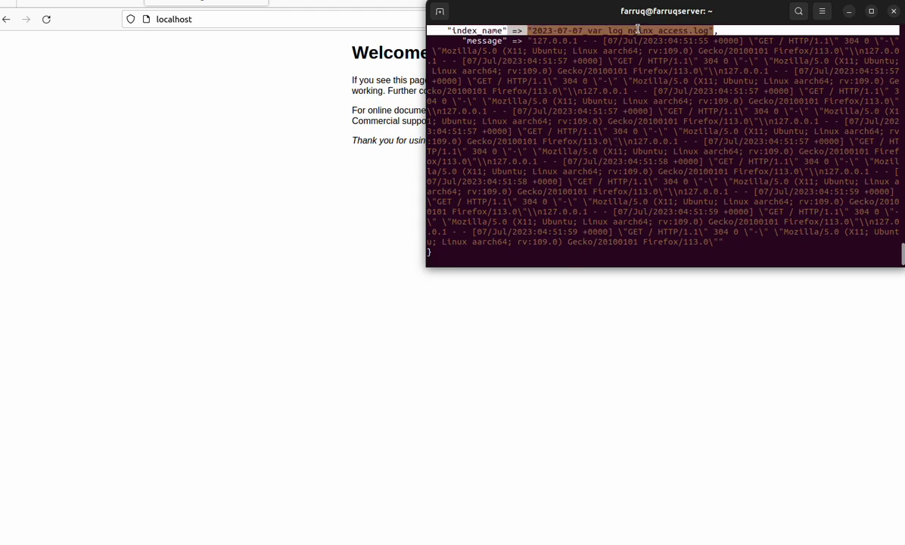
{"action": "double_click", "coordinate": [566, 31]}
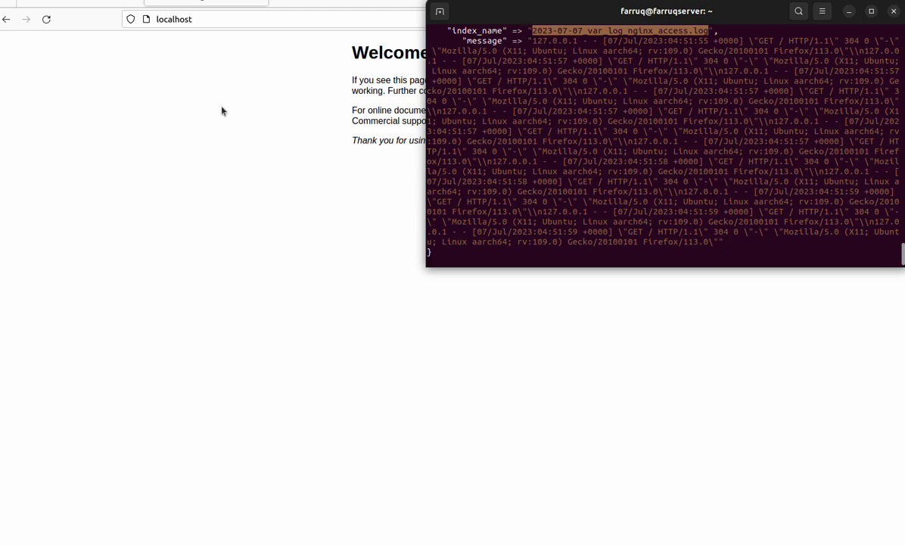
- Return to the Kibana console in Firefox, run GET /_cat/indices and highlight the 2023-07-07_var_log_nginx_access.log index in the response
{"action": "left_click", "coordinate": [8, 112]}
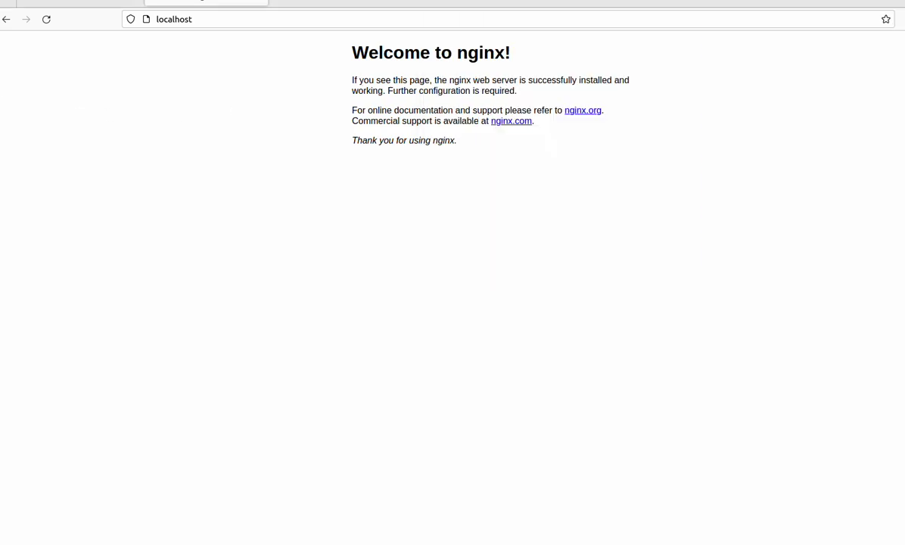
{"action": "left_click", "coordinate": [66, 4]}
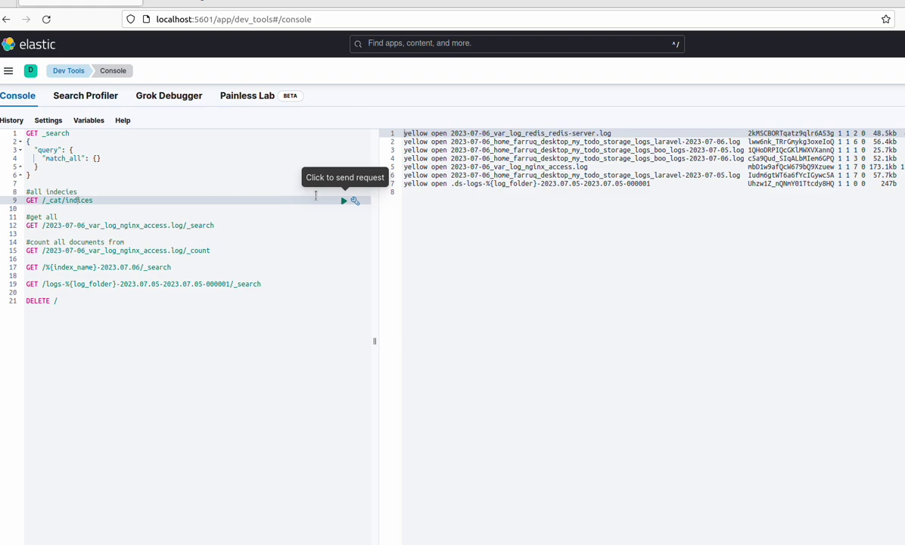
{"action": "left_click", "coordinate": [344, 201]}
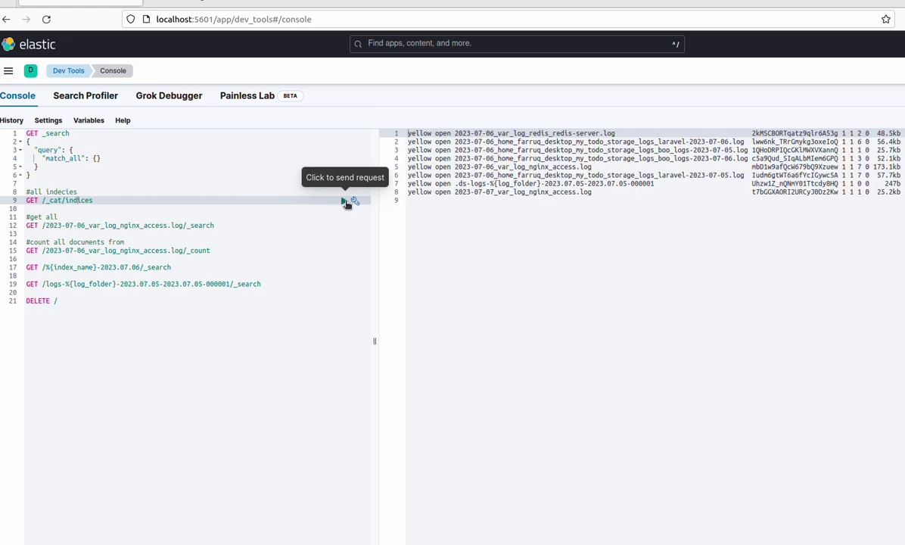
{"action": "triple_click", "coordinate": [478, 176]}
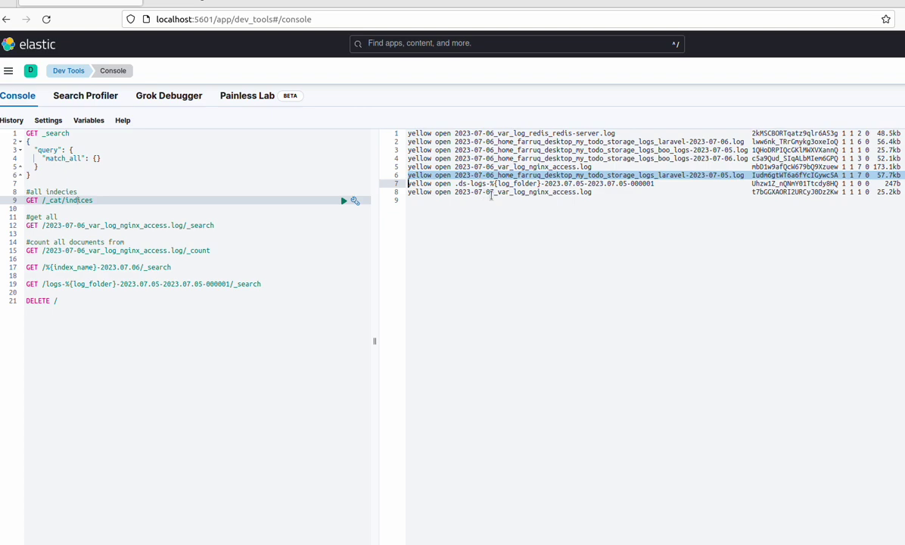
{"action": "triple_click", "coordinate": [495, 192]}
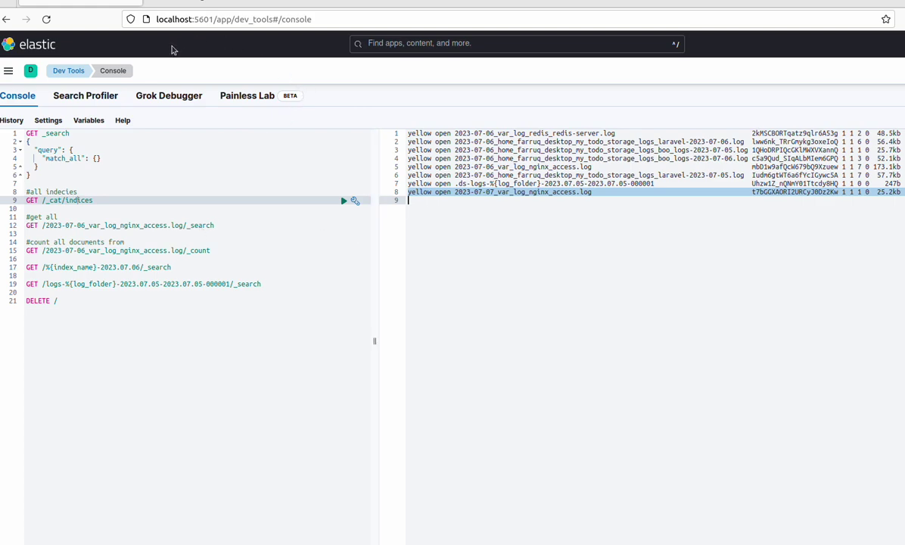
- Open Discover and switch the data view to sixth_of_july
{"action": "left_click", "coordinate": [8, 71]}
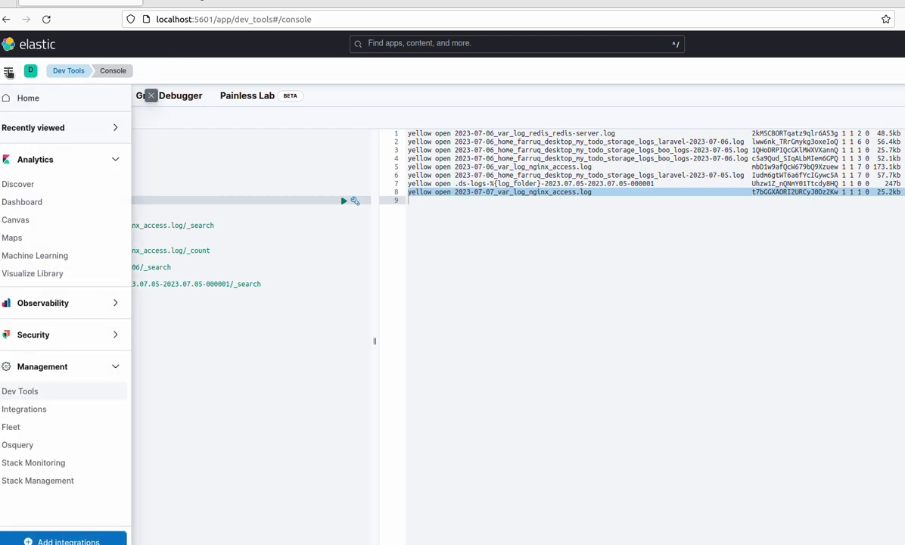
{"action": "left_click", "coordinate": [21, 184]}
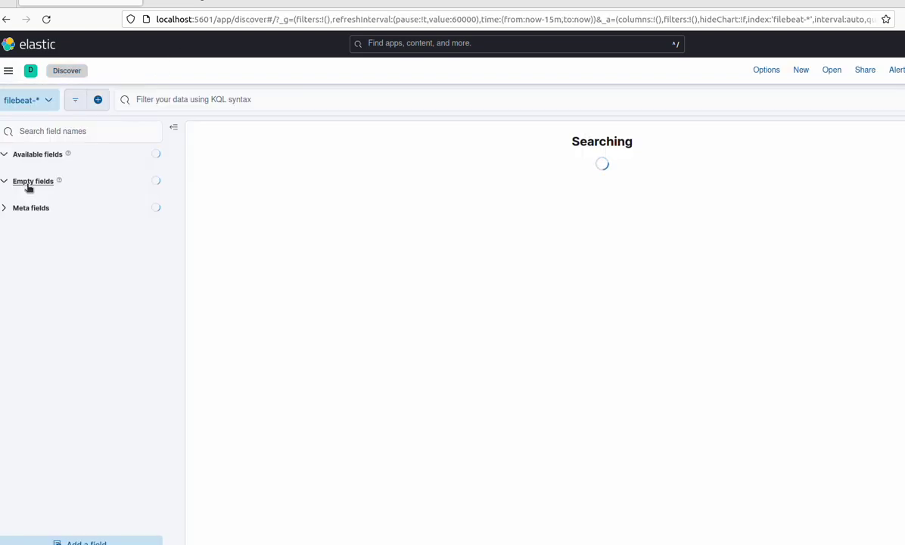
{"action": "left_click", "coordinate": [50, 100]}
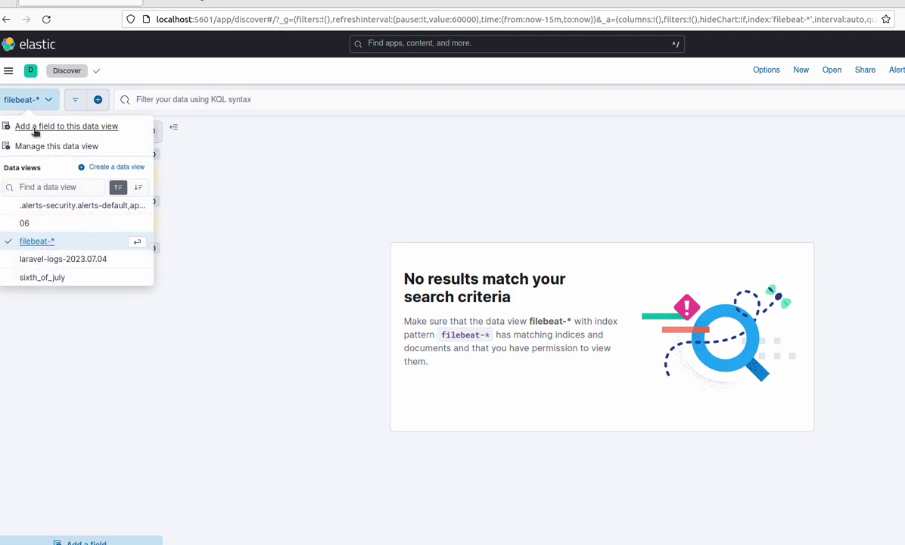
{"action": "left_click", "coordinate": [45, 278]}
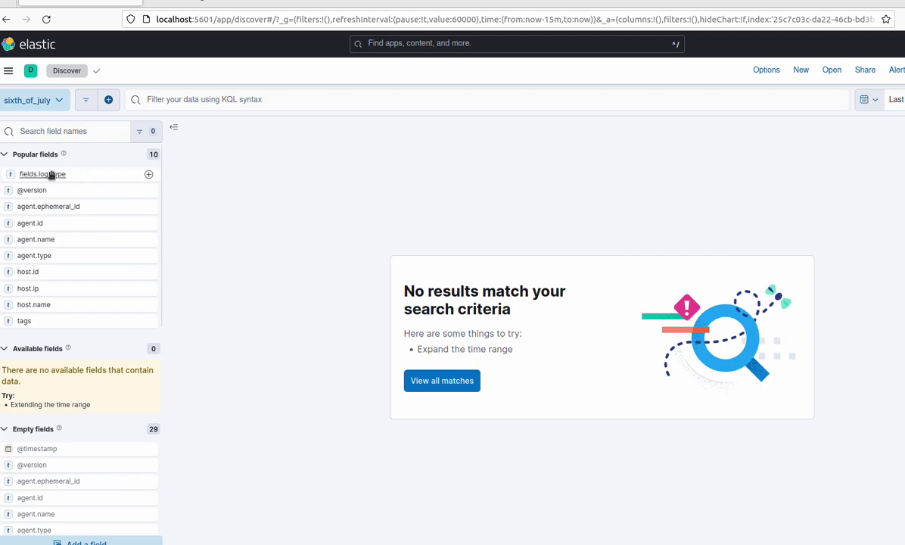
- Add the fields.log_type and agent.type fields as columns and look through the remaining fields
{"action": "left_click", "coordinate": [148, 174]}
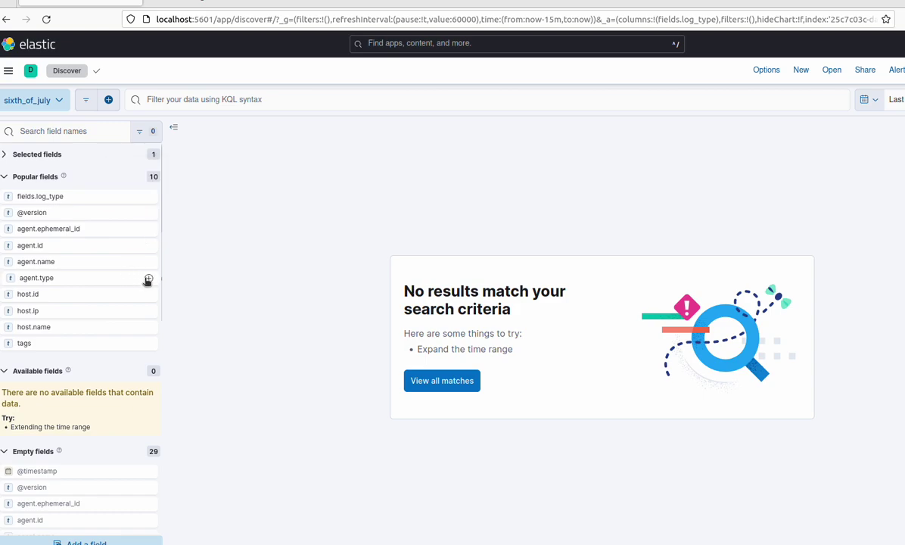
{"action": "left_click", "coordinate": [148, 279]}
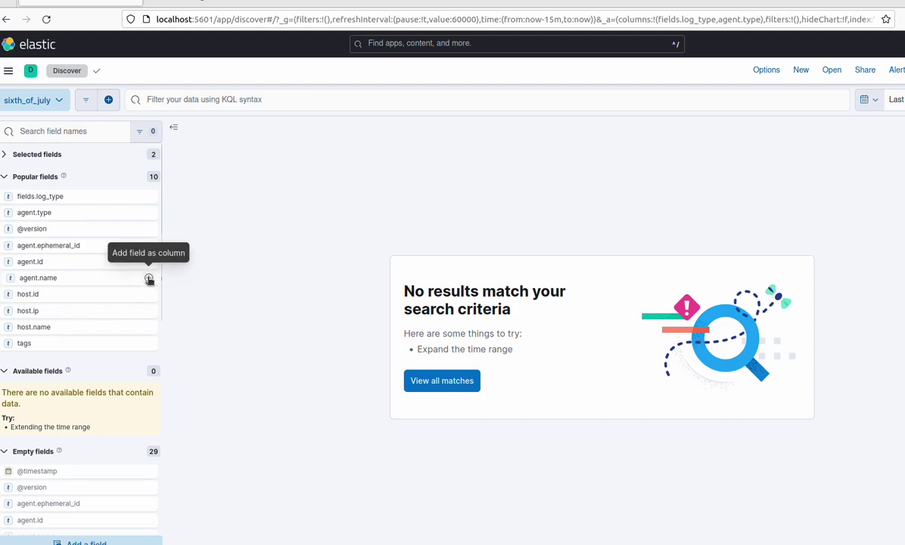
{"action": "scroll", "coordinate": [105, 376], "scroll_direction": "down", "scroll_amount": 3}
{"action": "scroll", "coordinate": [105, 376], "scroll_direction": "down", "scroll_amount": 2}
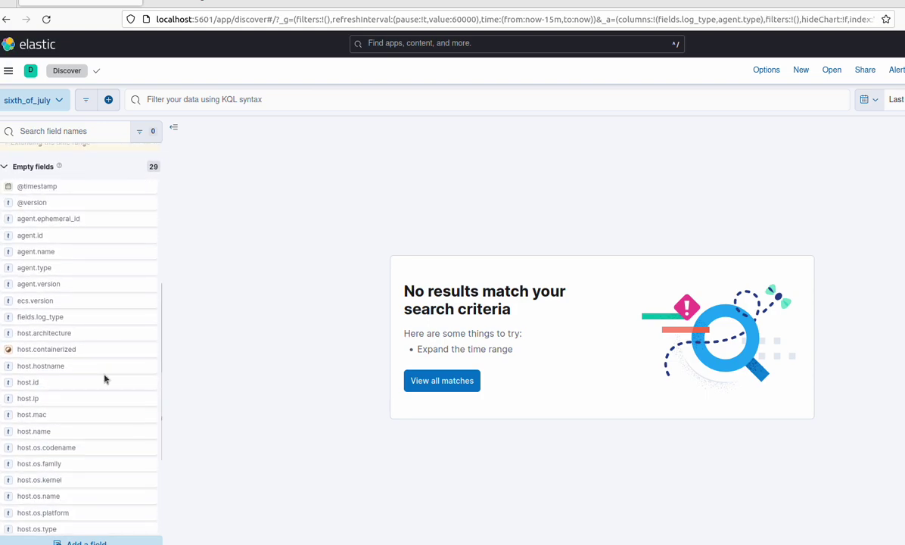
{"action": "scroll", "coordinate": [105, 378], "scroll_direction": "up", "scroll_amount": 5}
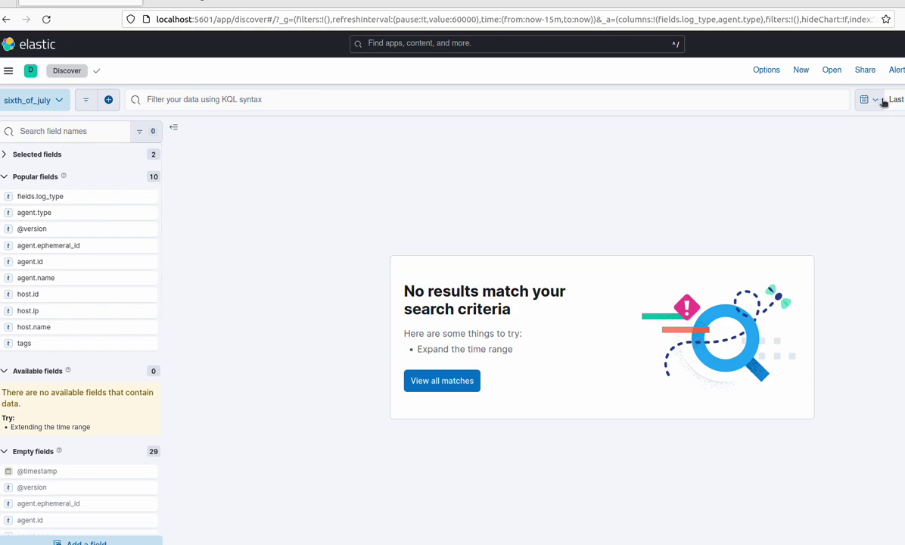
- Restore the browser window to a smaller size, move it fully into view and extend its height over the desktop
{"action": "double_click", "coordinate": [836, 1]}
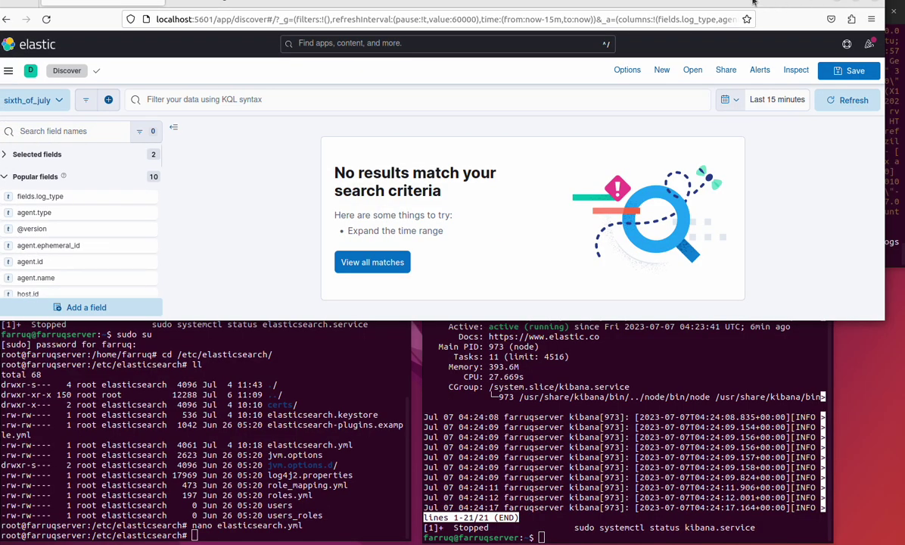
{"action": "left_click_drag", "start_coordinate": [745, 2], "coordinate": [754, 23]}
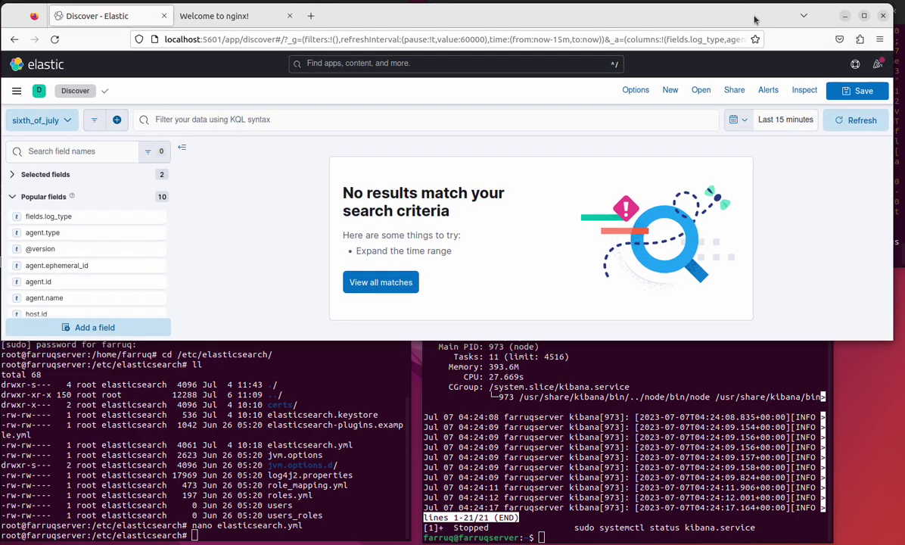
{"action": "left_click_drag", "start_coordinate": [666, 336], "coordinate": [643, 541]}
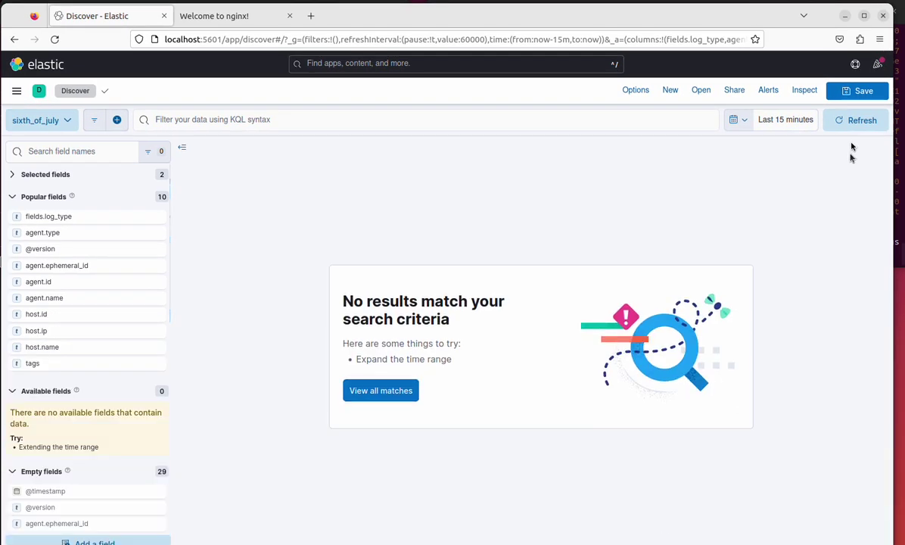
- Set the time range's absolute start date to Jul 6, 2023 @ 04:38:30.651 and update the results
{"action": "left_click", "coordinate": [786, 121]}
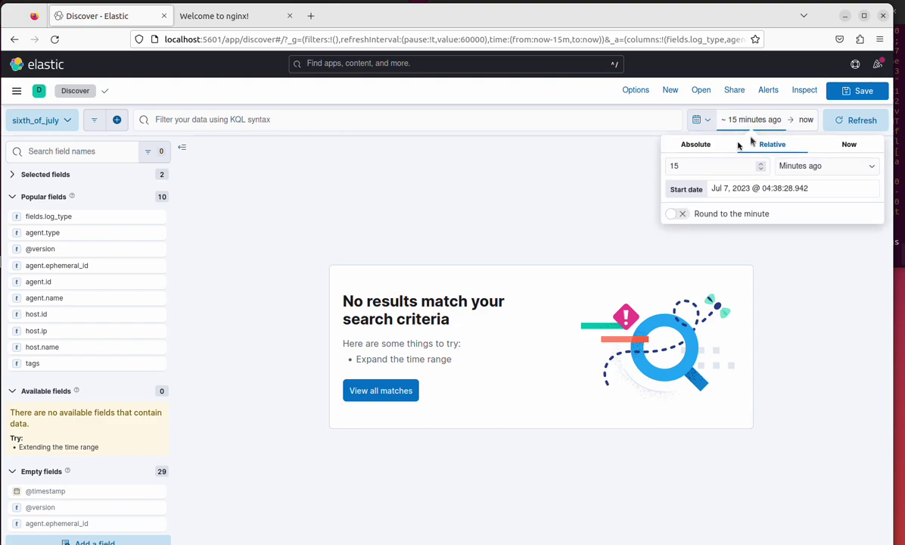
{"action": "left_click", "coordinate": [697, 144]}
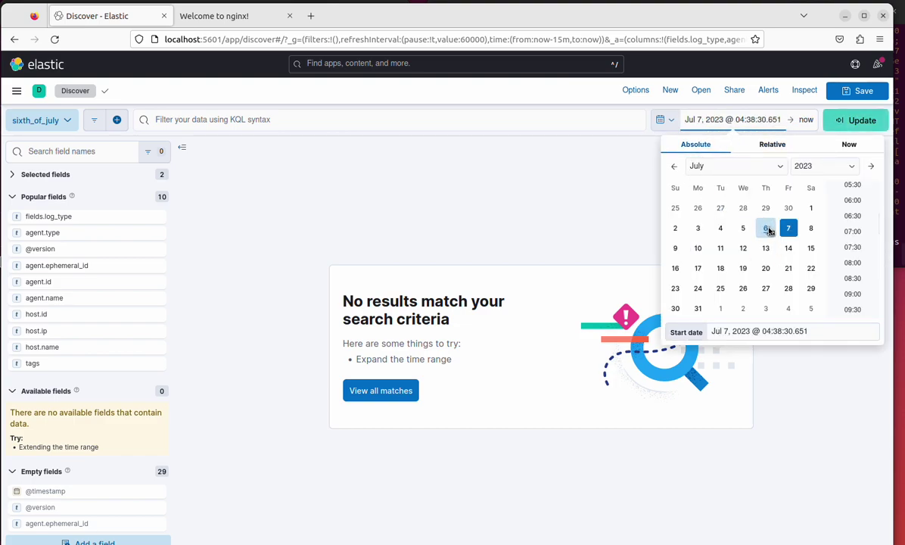
{"action": "left_click", "coordinate": [766, 230]}
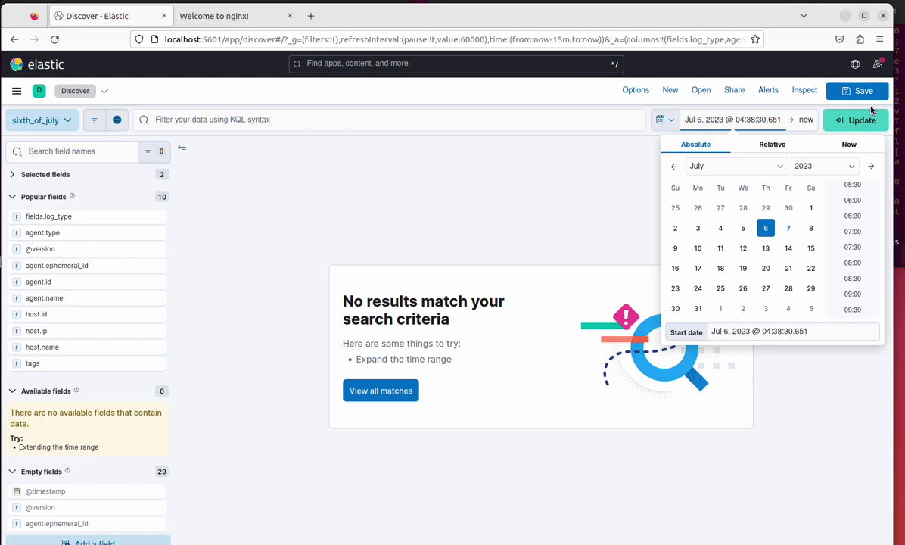
{"action": "left_click", "coordinate": [855, 129]}
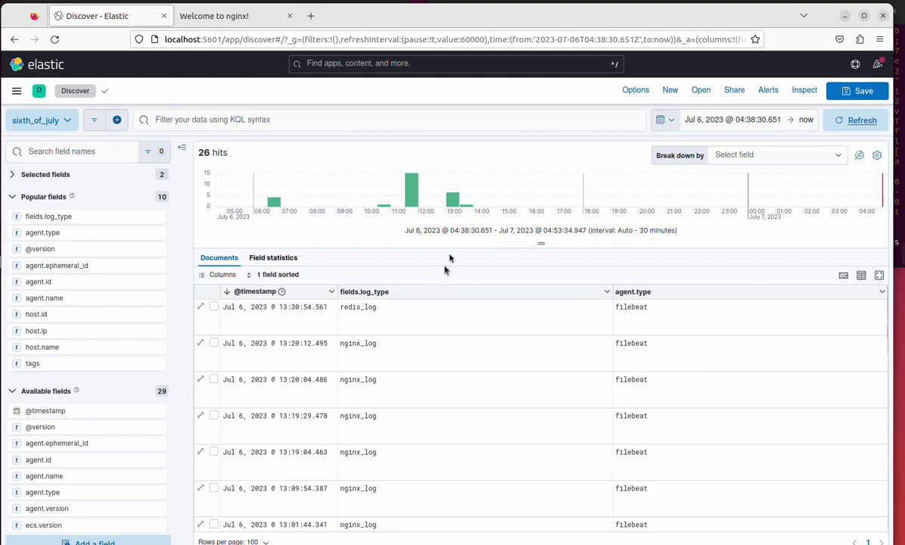
- Examine the histogram and the fields.log_type values of the listed documents, including the nginx, Laravel and Redis entries
{"action": "mouse_move", "coordinate": [469, 193]}
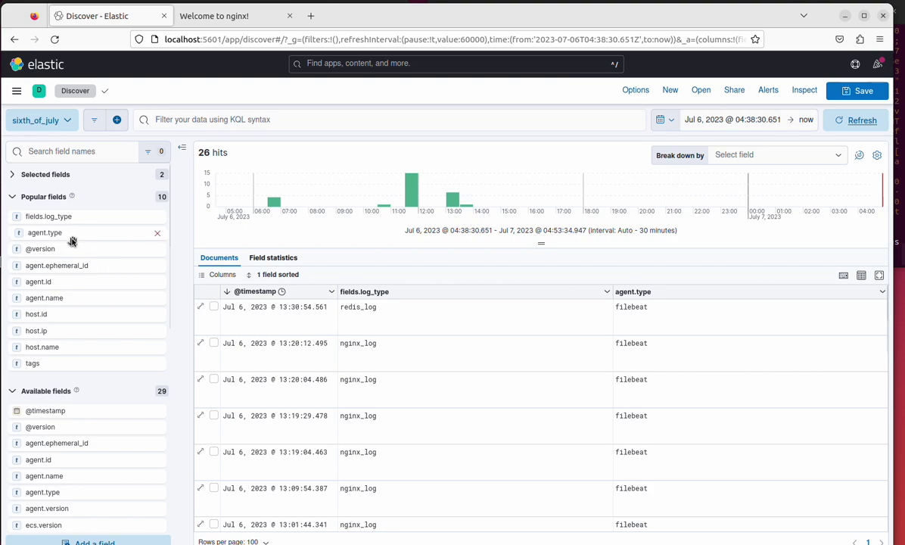
{"action": "scroll", "coordinate": [424, 424], "scroll_direction": "down", "scroll_amount": 8}
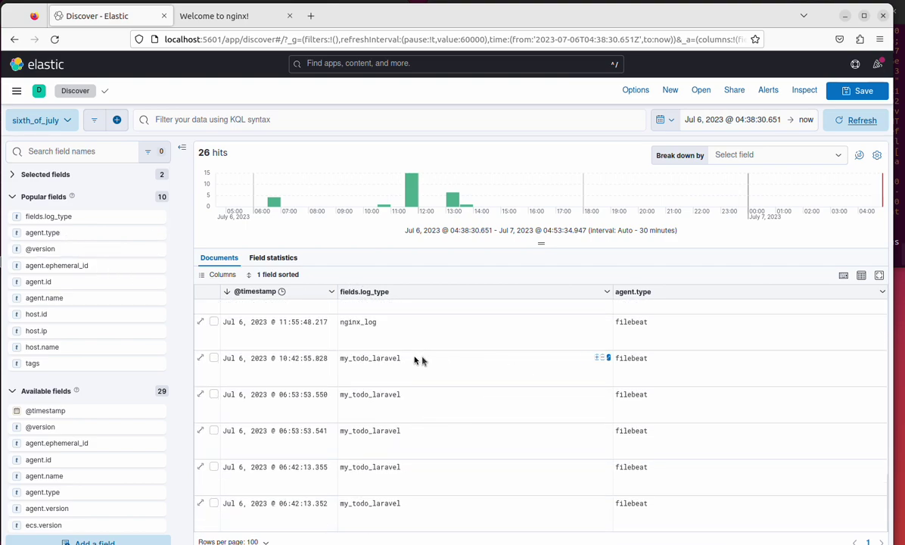
{"action": "left_click", "coordinate": [366, 324]}
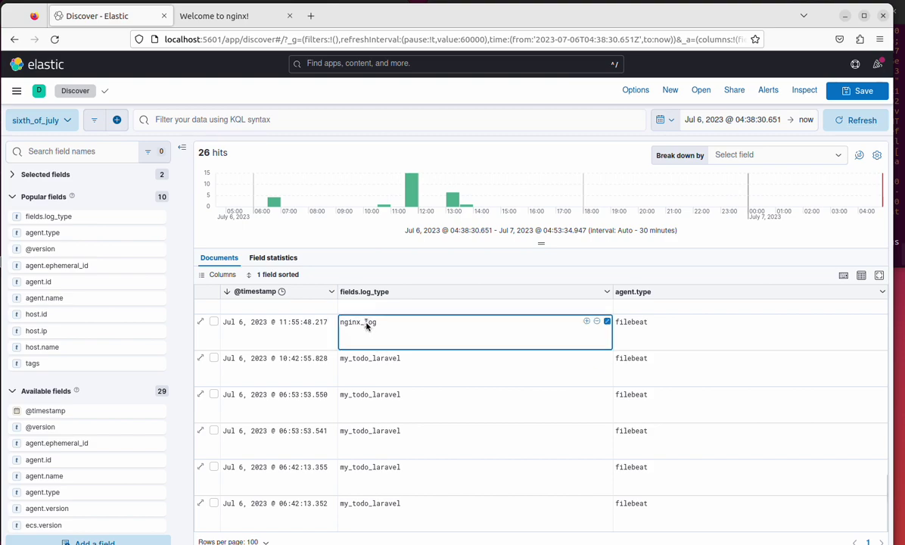
{"action": "left_click", "coordinate": [370, 357]}
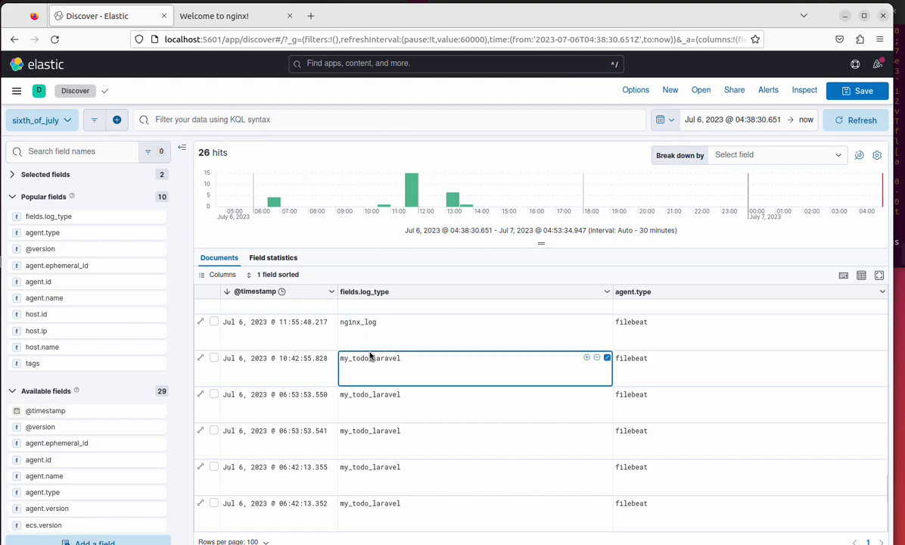
{"action": "scroll", "coordinate": [392, 409], "scroll_direction": "up", "scroll_amount": 5}
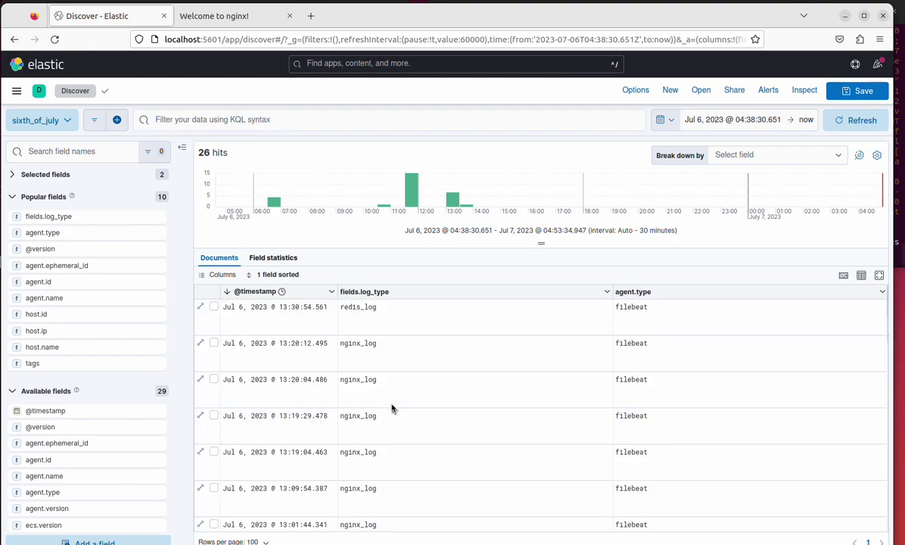
{"action": "left_click", "coordinate": [353, 304]}
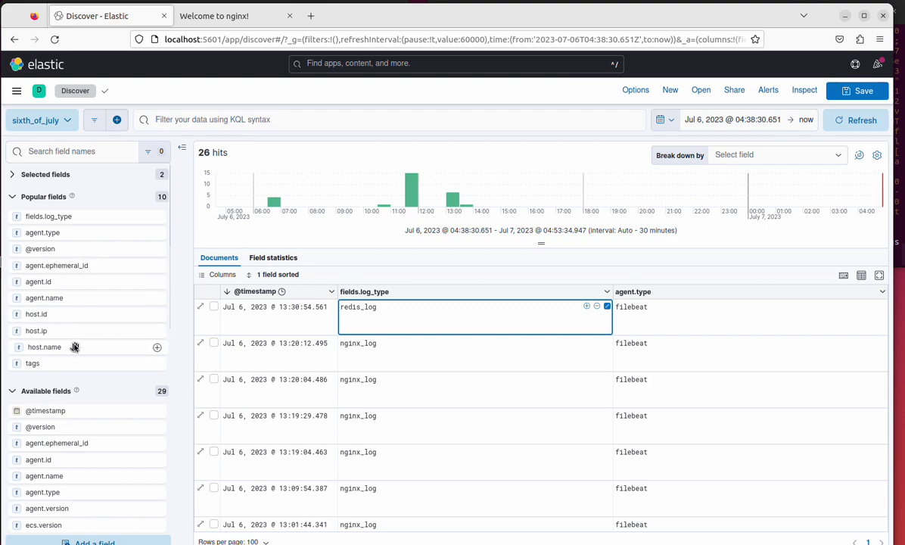
- Add the message field from the available fields as a column in the documents table
{"action": "scroll", "coordinate": [73, 347], "scroll_direction": "down", "scroll_amount": 1}
{"action": "scroll", "coordinate": [73, 346], "scroll_direction": "down", "scroll_amount": 4}
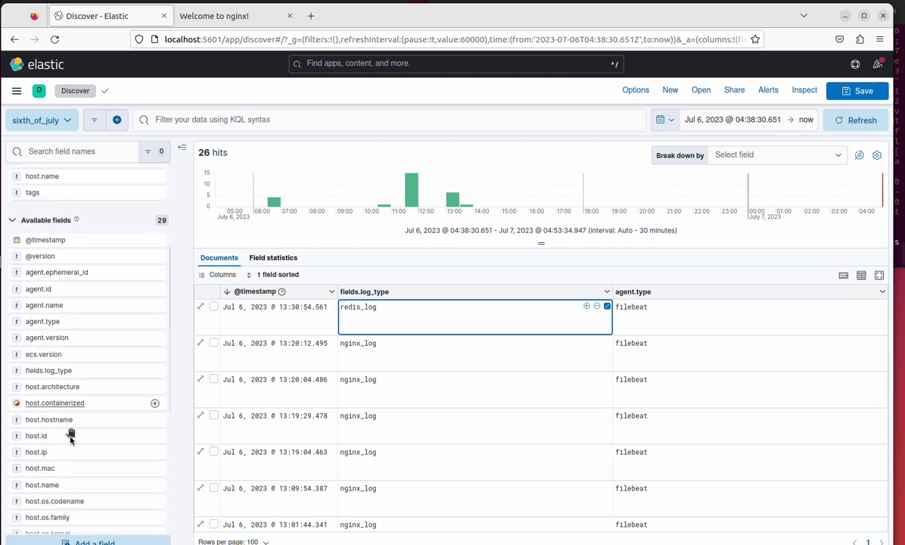
{"action": "scroll", "coordinate": [68, 431], "scroll_direction": "down", "scroll_amount": 1}
{"action": "scroll", "coordinate": [69, 439], "scroll_direction": "down", "scroll_amount": 5}
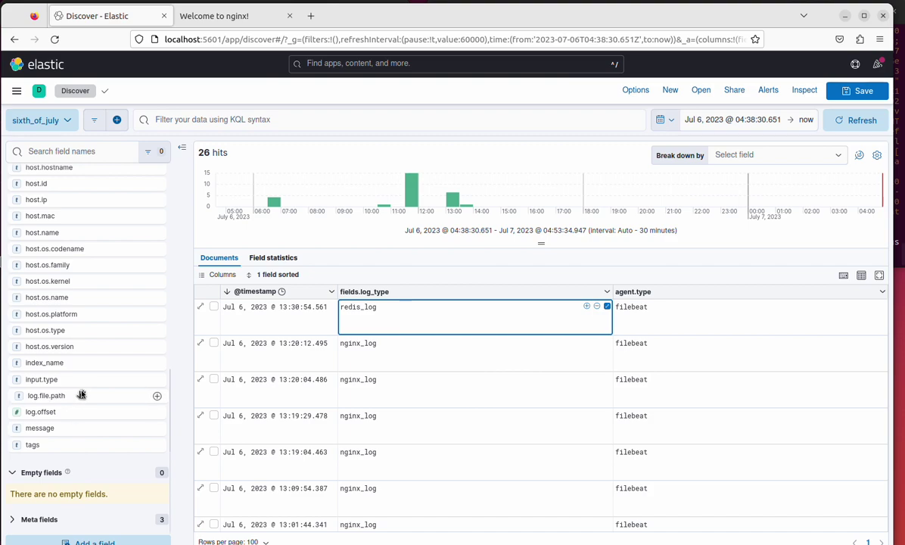
{"action": "scroll", "coordinate": [87, 383], "scroll_direction": "up", "scroll_amount": 10}
{"action": "scroll", "coordinate": [87, 383], "scroll_direction": "down", "scroll_amount": 10}
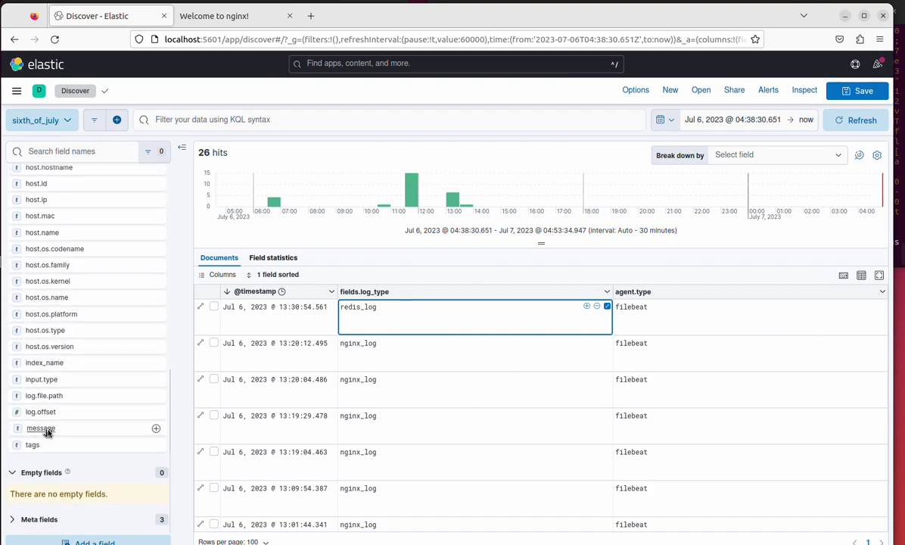
{"action": "left_click", "coordinate": [157, 428]}
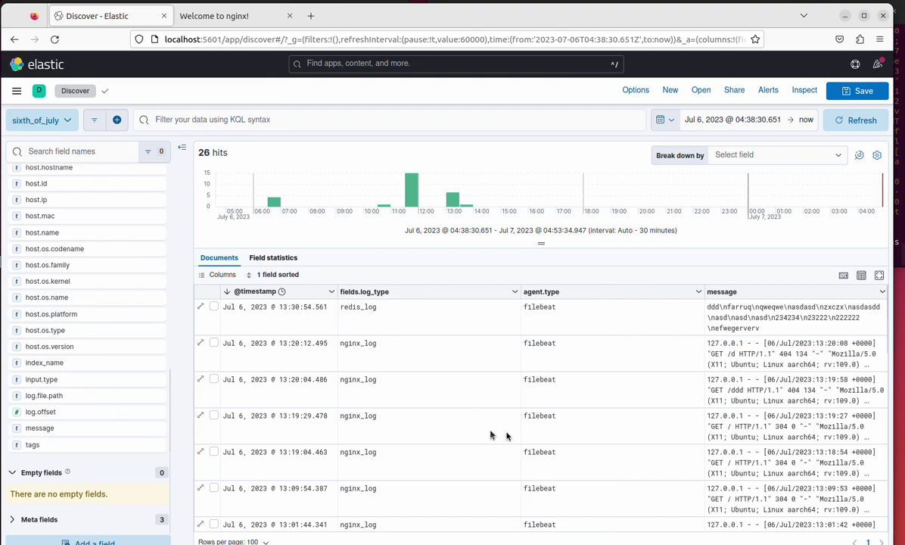
- Move the message column ahead of the agent.type and fields.log_type columns in the documents table
{"action": "left_click", "coordinate": [880, 292]}
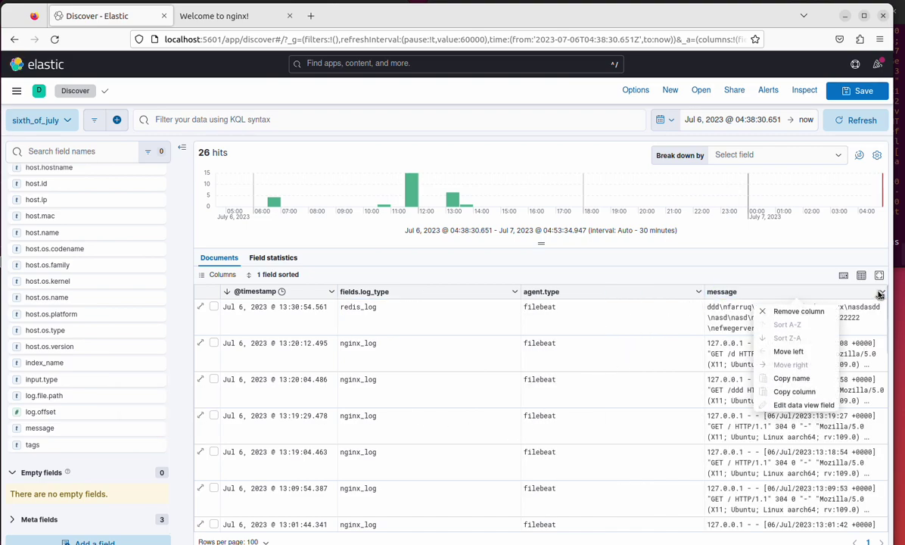
{"action": "left_click", "coordinate": [795, 352]}
{"action": "left_click", "coordinate": [697, 293]}
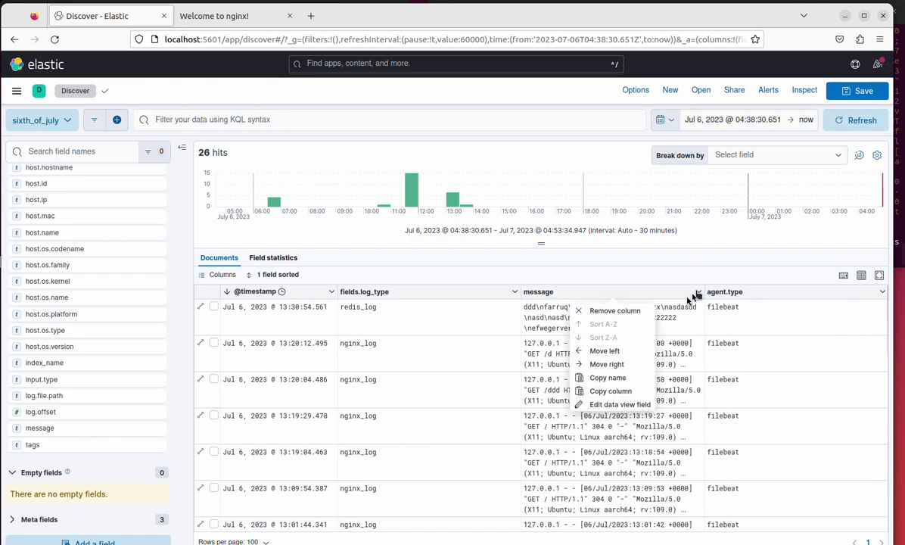
{"action": "left_click", "coordinate": [614, 352]}
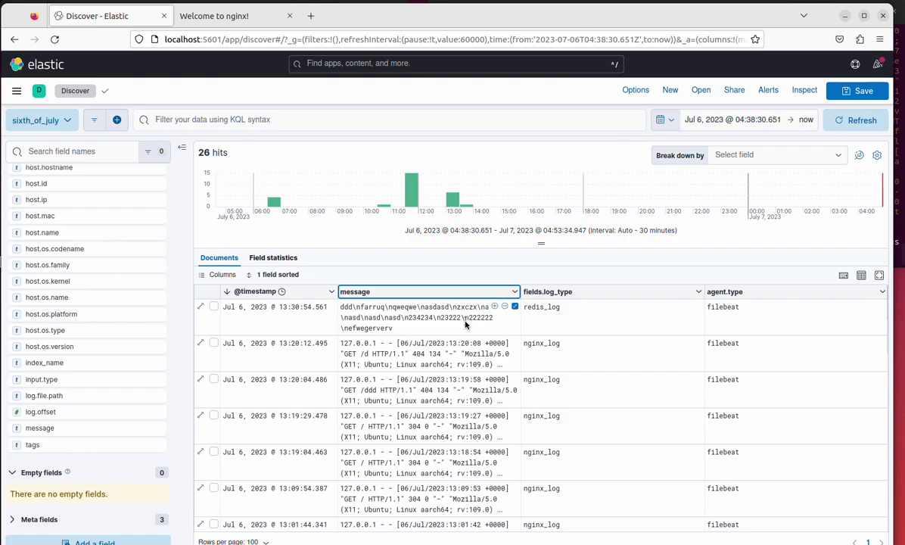
- Examine the full message of the first redis_log entry and its expanded document's fields, including index_name and log.file.path
{"action": "left_click", "coordinate": [515, 306]}
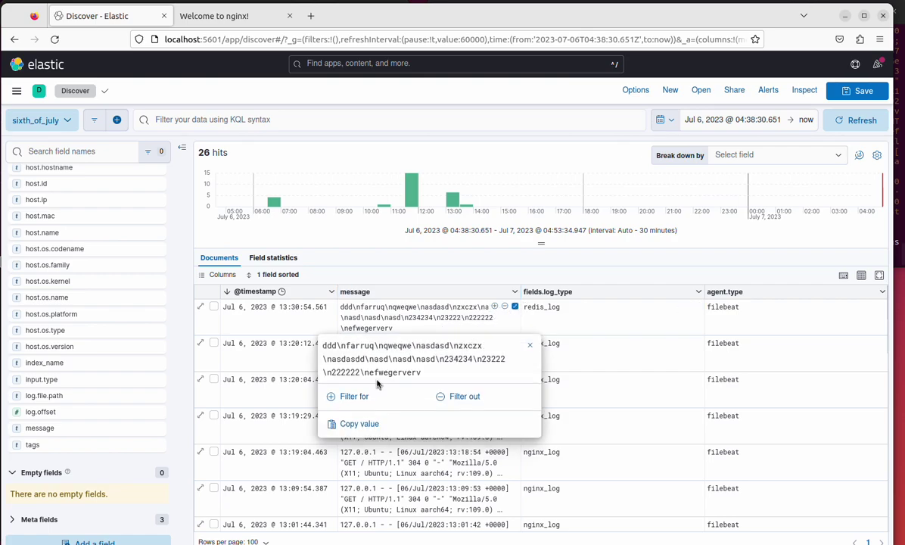
{"action": "left_click", "coordinate": [482, 316]}
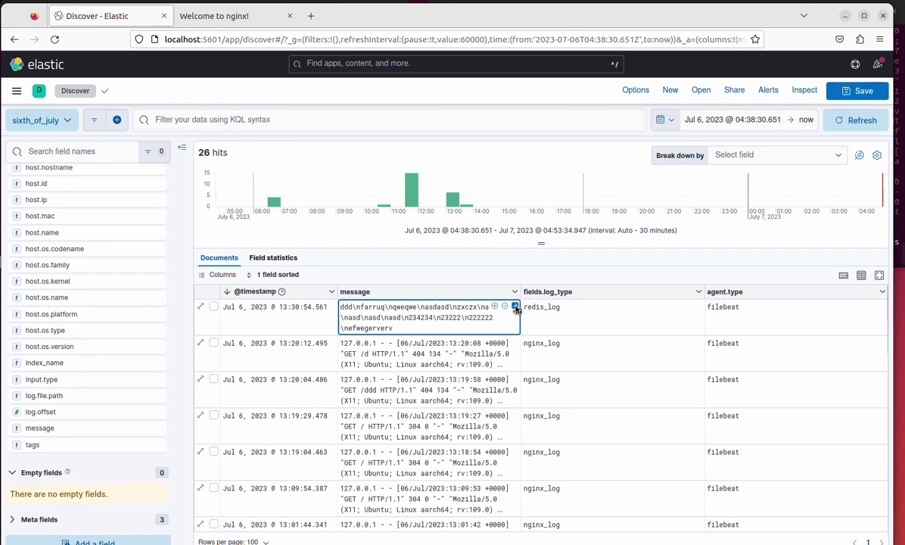
{"action": "left_click", "coordinate": [201, 306]}
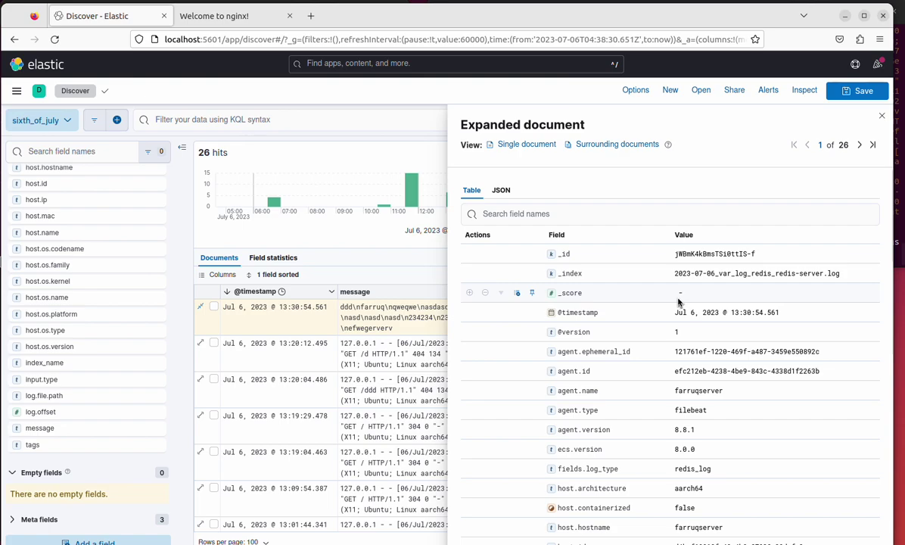
{"action": "scroll", "coordinate": [678, 301], "scroll_direction": "down", "scroll_amount": 3}
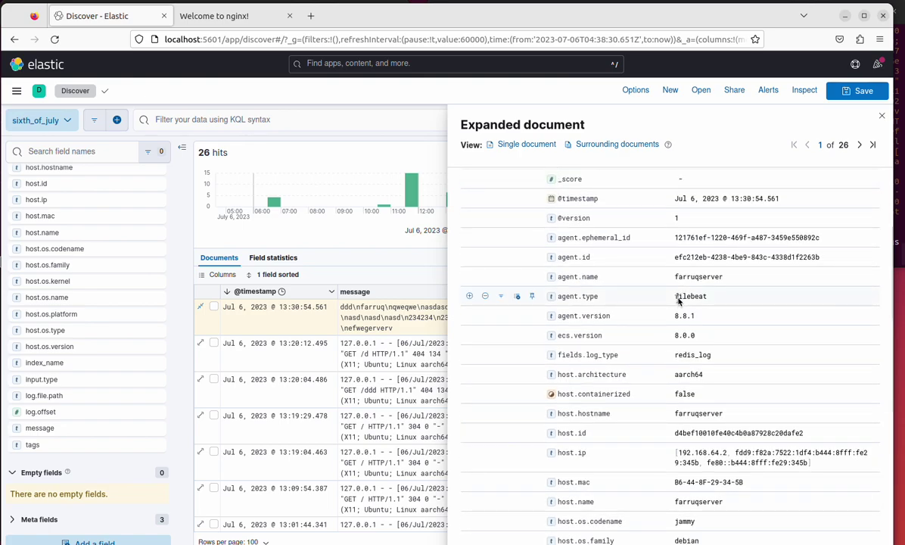
{"action": "scroll", "coordinate": [686, 376], "scroll_direction": "down", "scroll_amount": 7}
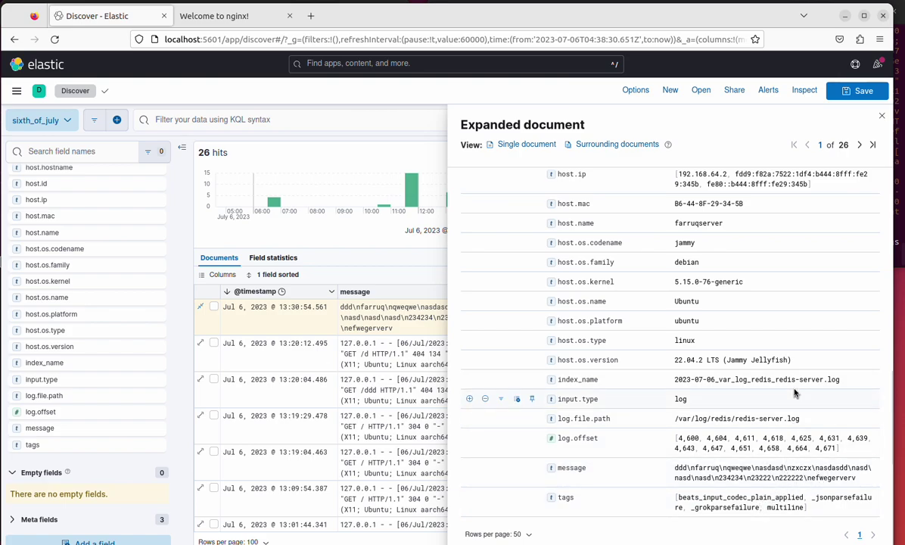
{"action": "triple_click", "coordinate": [755, 418]}
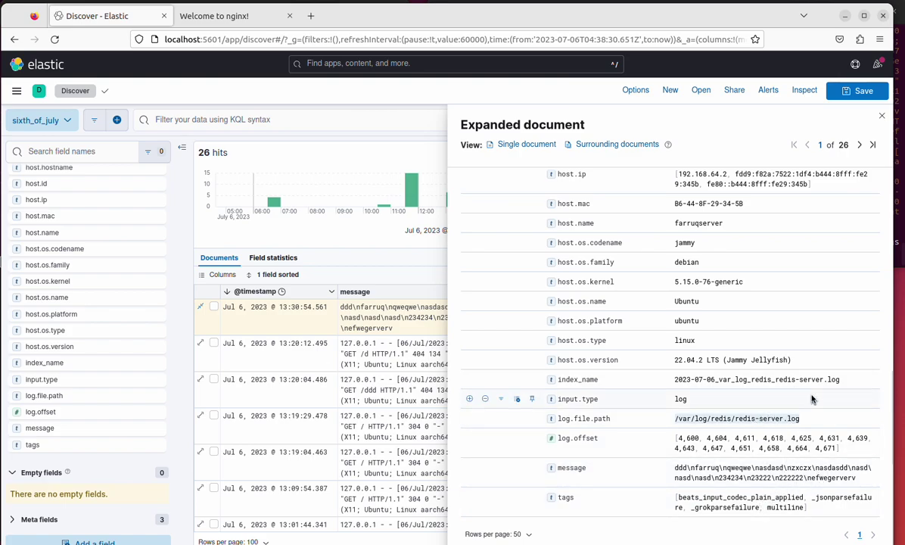
{"action": "scroll", "coordinate": [812, 398], "scroll_direction": "up", "scroll_amount": 10}
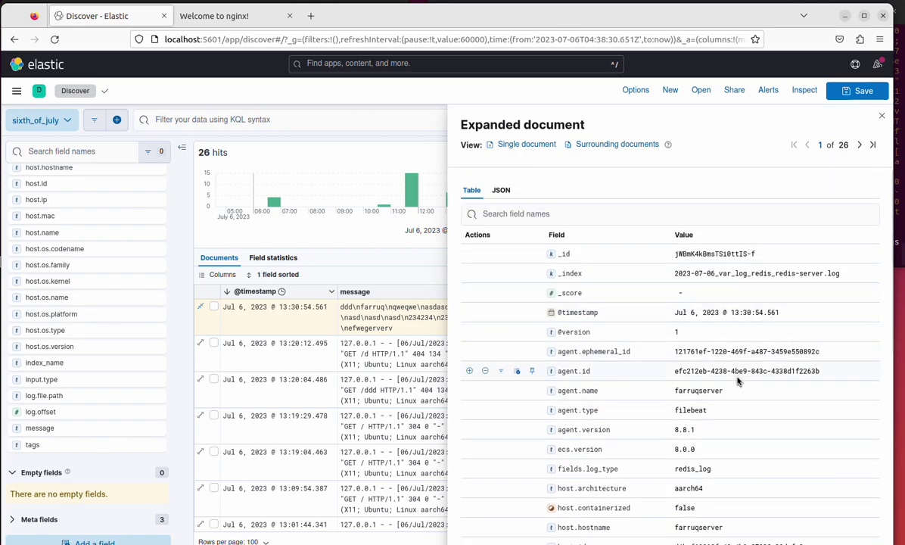
{"action": "scroll", "coordinate": [737, 380], "scroll_direction": "down", "scroll_amount": 3}
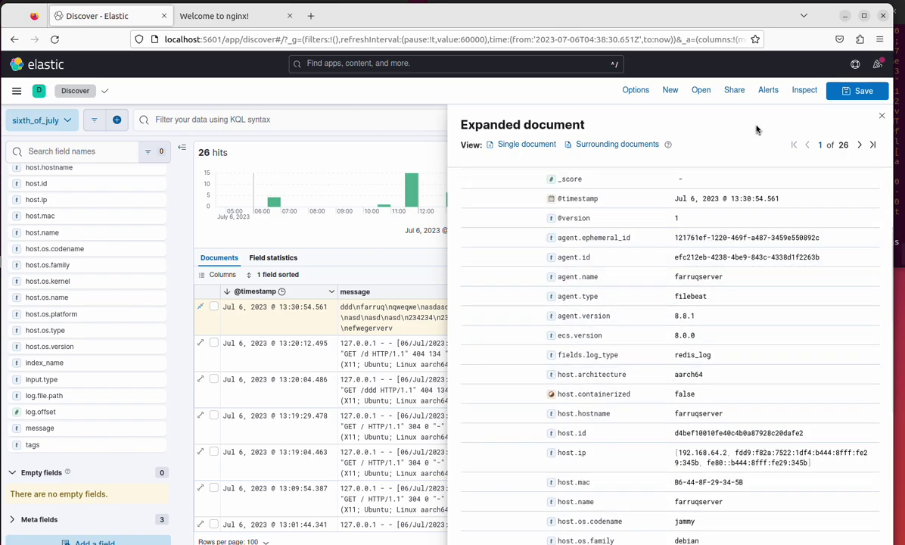
{"action": "left_click", "coordinate": [882, 116]}
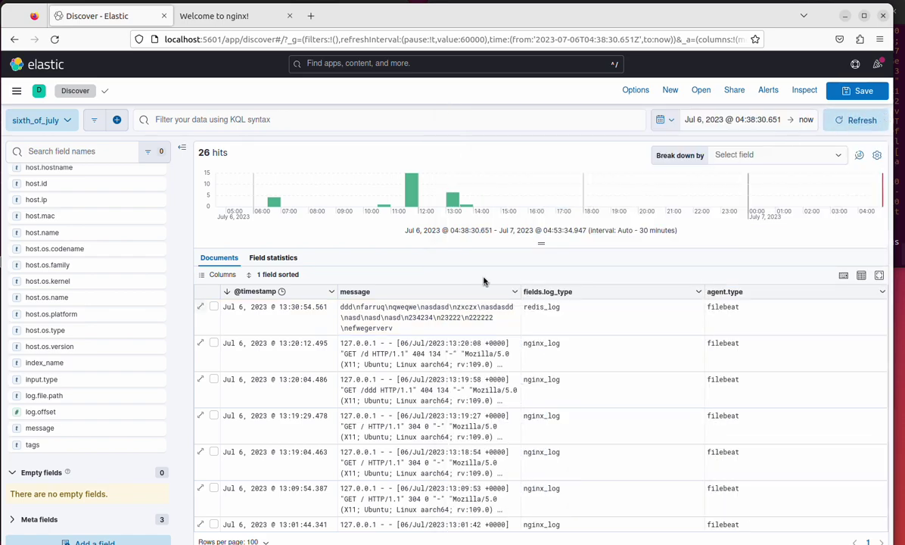
{"action": "mouse_move", "coordinate": [453, 203]}
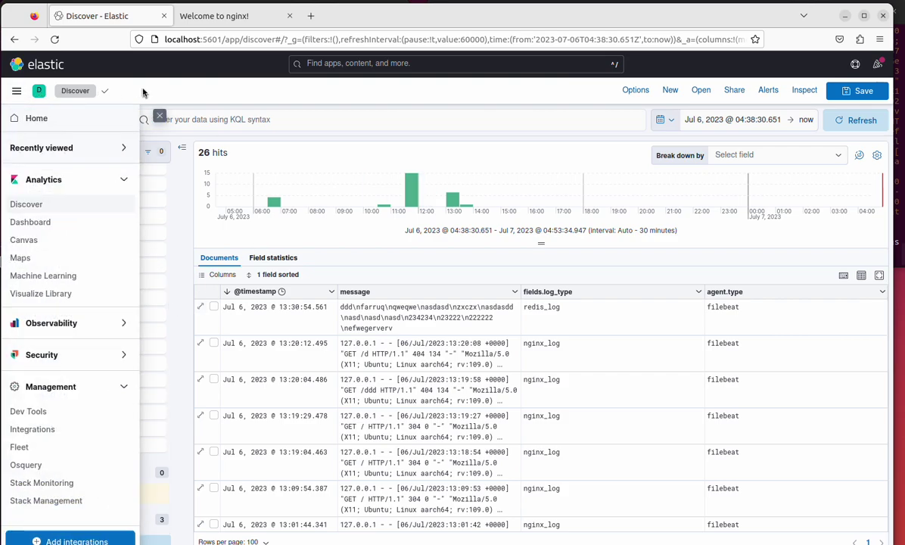
{"action": "left_click", "coordinate": [17, 91]}
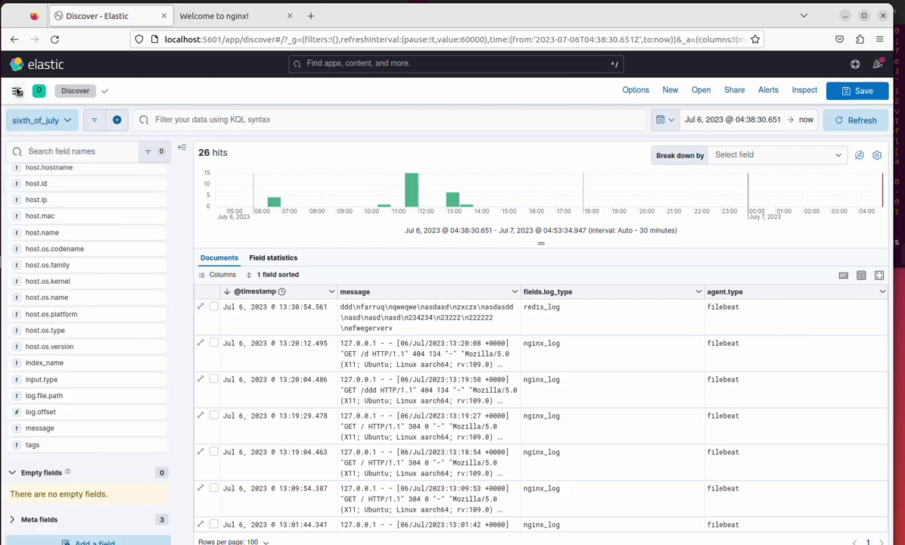
{"action": "left_click", "coordinate": [66, 121]}
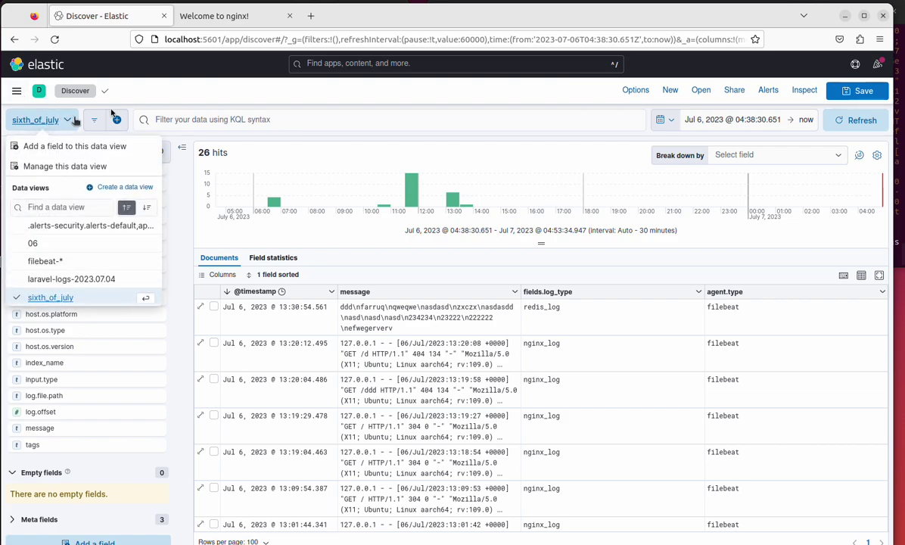
{"action": "left_click", "coordinate": [387, 92]}
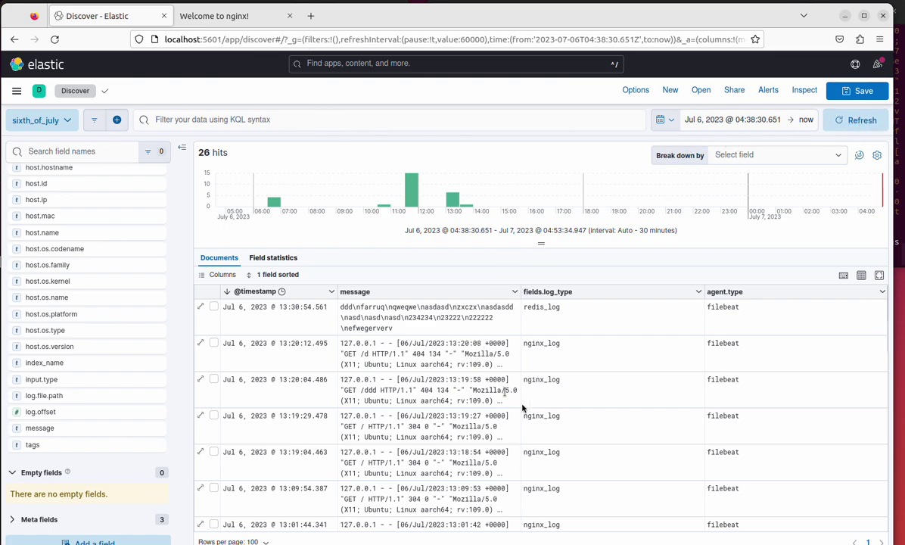
- Start a new data view, look for the 2023-07-07 nginx index among the sources, and name the view 0707
{"action": "left_click", "coordinate": [66, 125]}
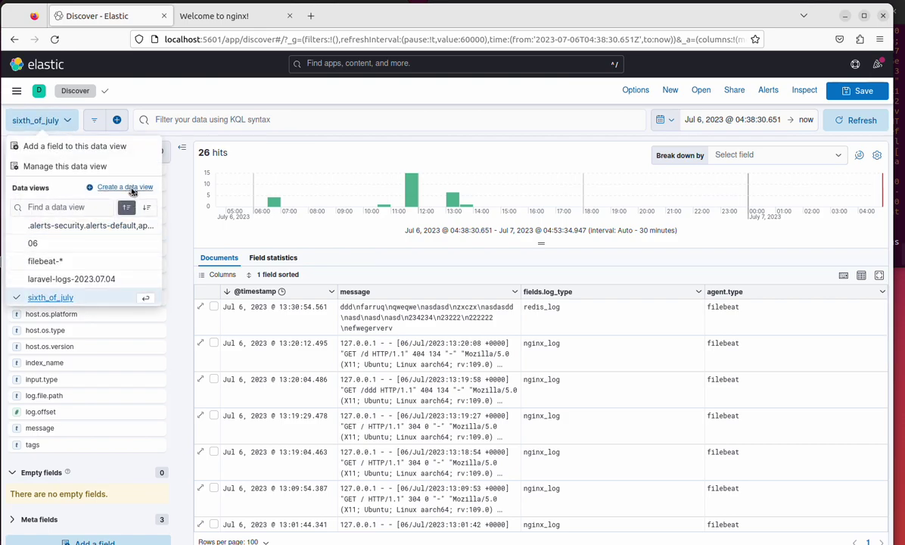
{"action": "left_click", "coordinate": [125, 188]}
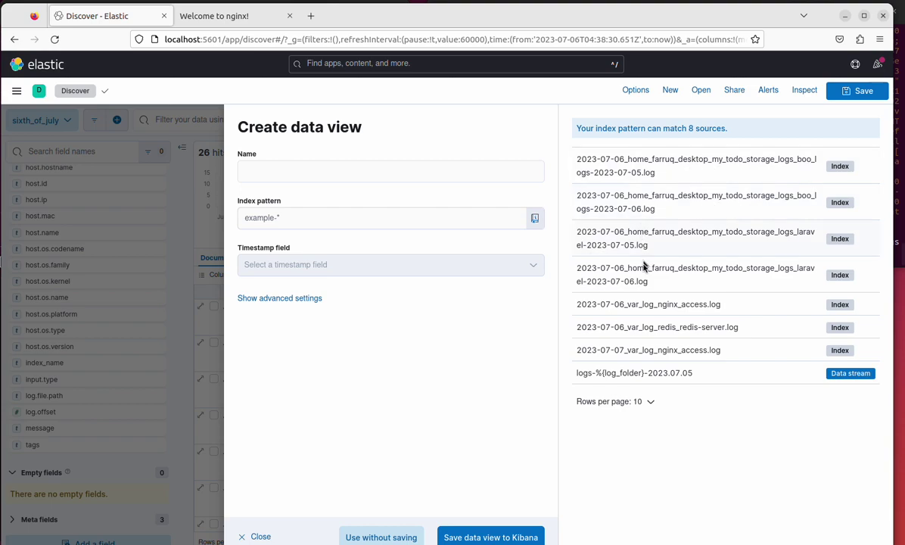
{"action": "triple_click", "coordinate": [699, 351]}
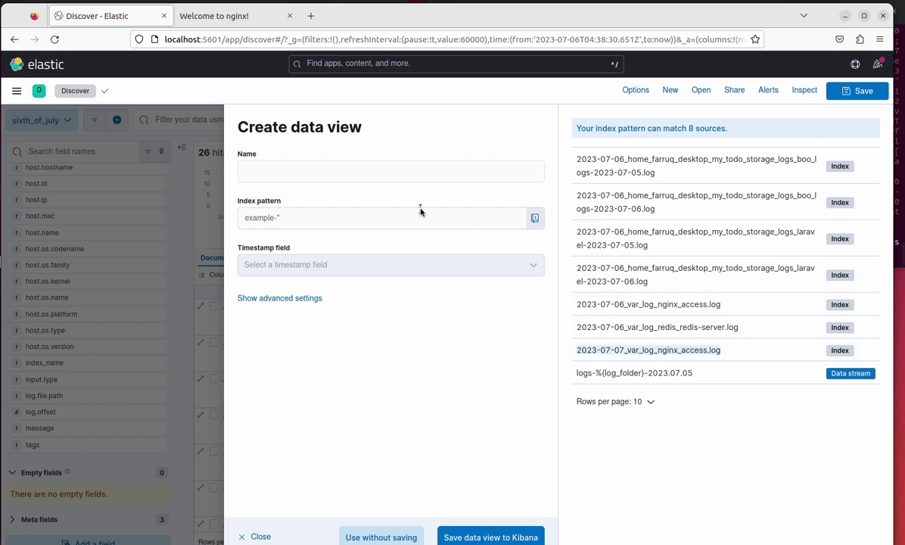
{"action": "left_click", "coordinate": [326, 171]}
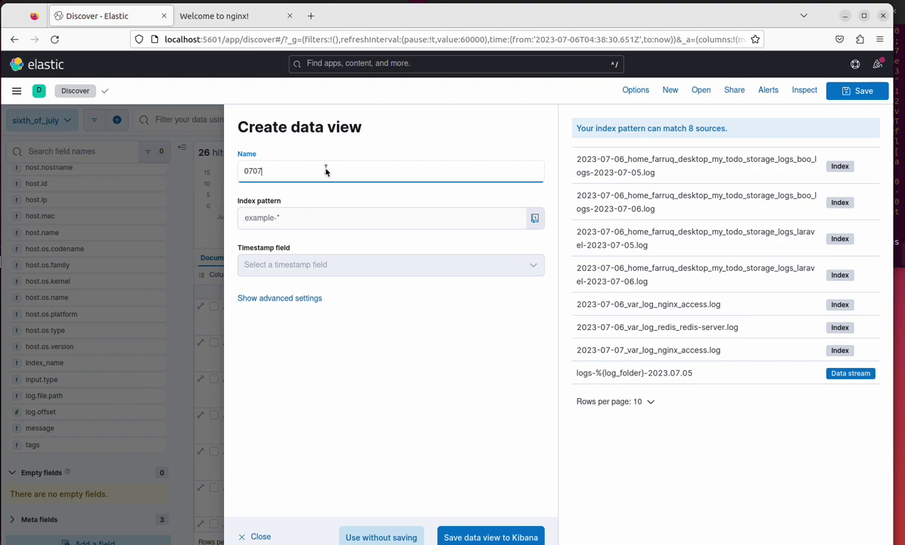
- Try 2023-07* as the index pattern of the new data view
{"action": "left_click", "coordinate": [300, 222]}
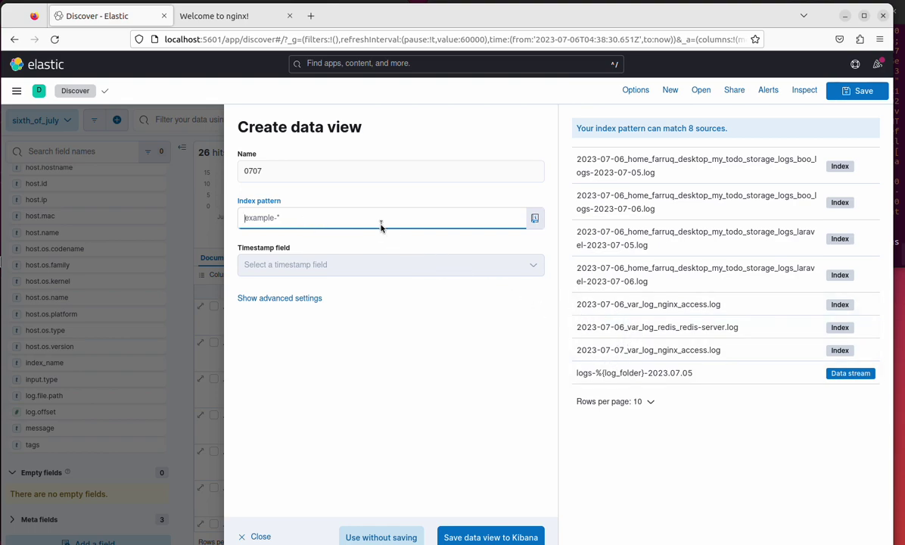
{"action": "type", "text": "2023"}
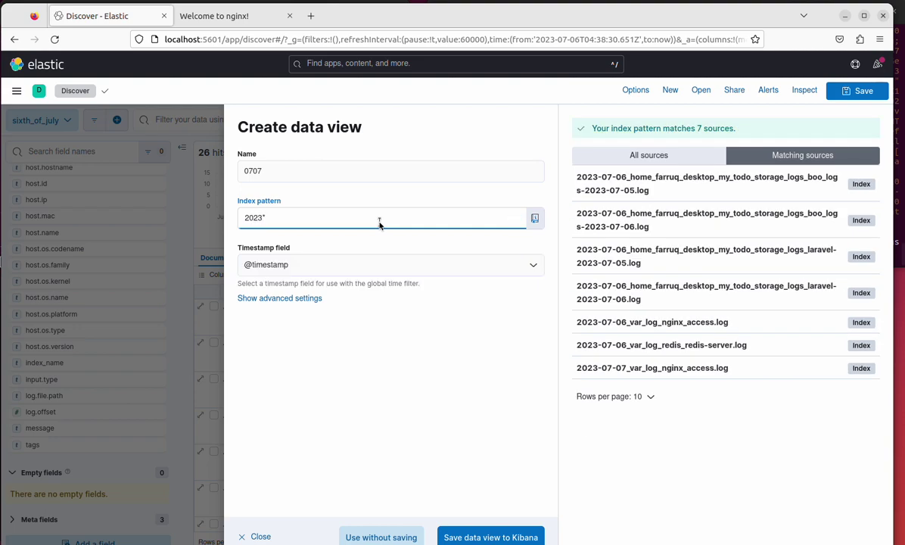
{"action": "type", "text": "-07"}
- Replace the index pattern with the copied source name 2023-07-07_var_log_nginx_access.log and save the data view to Kibana
{"action": "left_click", "coordinate": [614, 371]}
{"action": "right_click", "coordinate": [613, 371]}
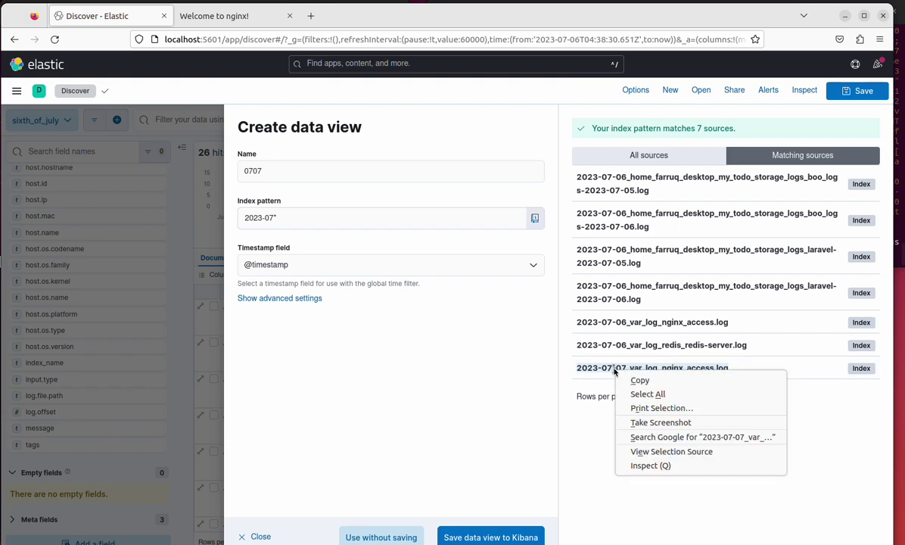
{"action": "left_click", "coordinate": [633, 379]}
{"action": "left_click", "coordinate": [325, 219]}
{"action": "key", "text": "ctrl+a"}
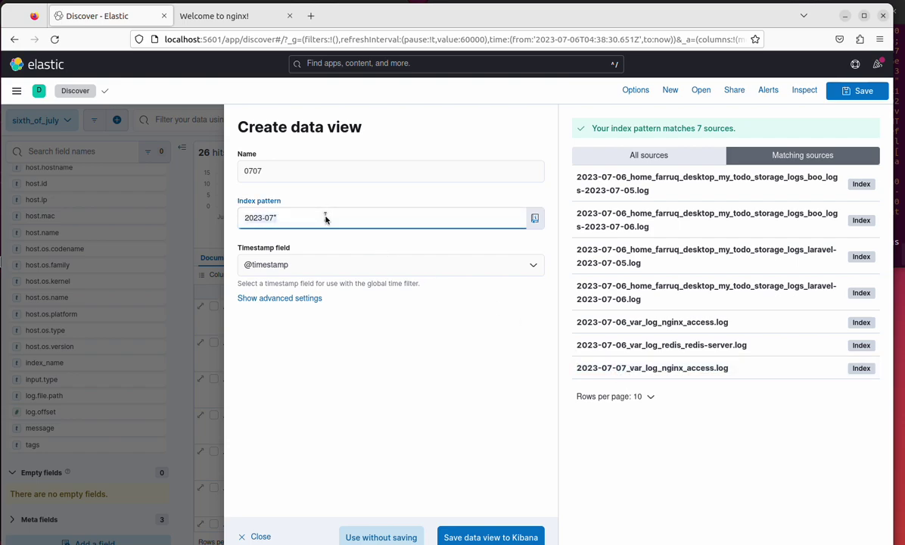
{"action": "key", "text": "BackSpace"}
{"action": "key", "text": "super+v"}
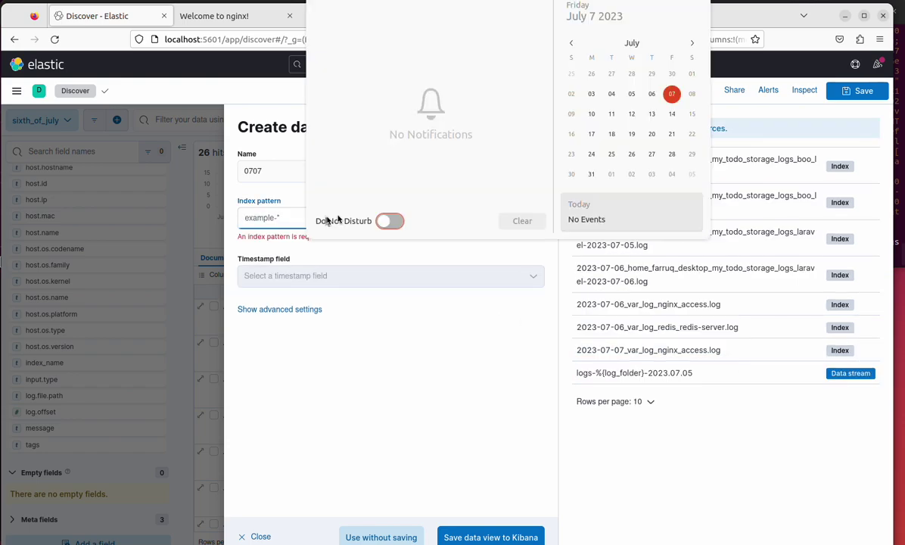
{"action": "key", "text": "Escape"}
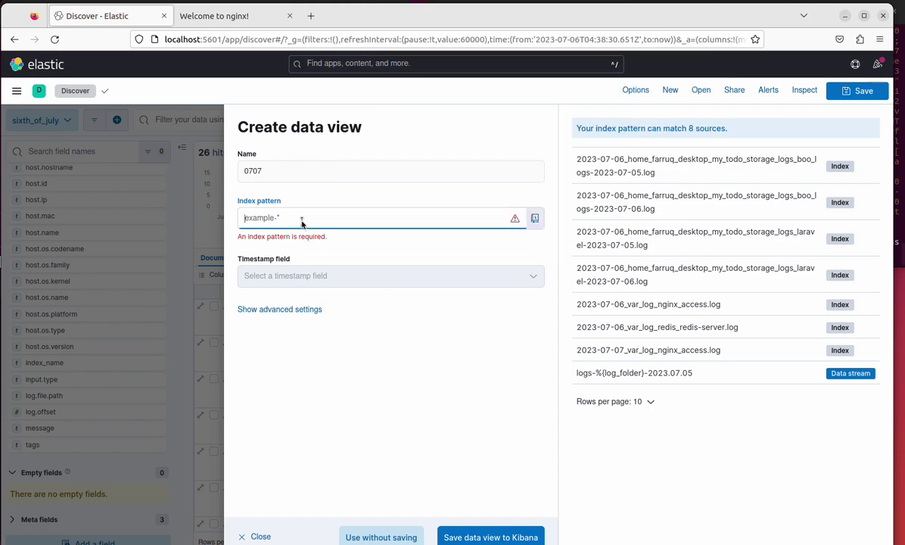
{"action": "right_click", "coordinate": [301, 222]}
{"action": "left_click", "coordinate": [327, 287]}
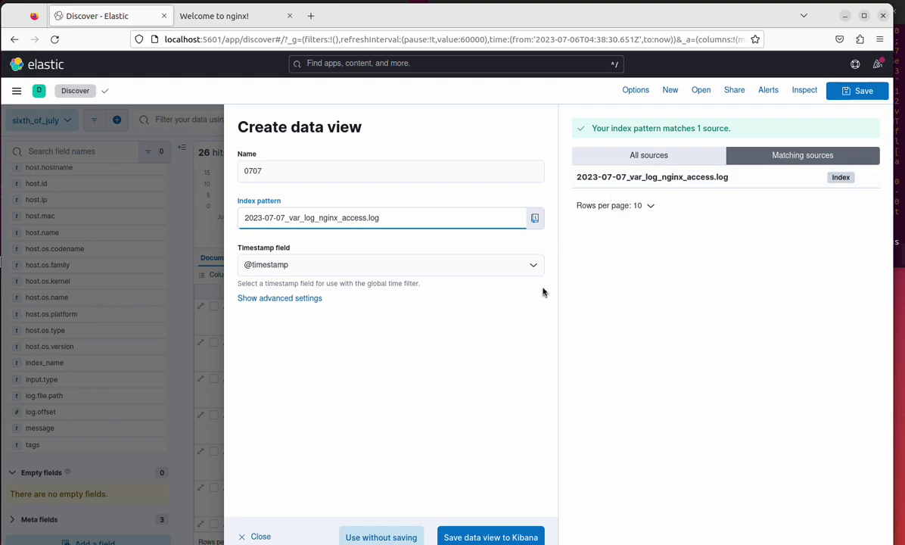
{"action": "left_click", "coordinate": [462, 537]}
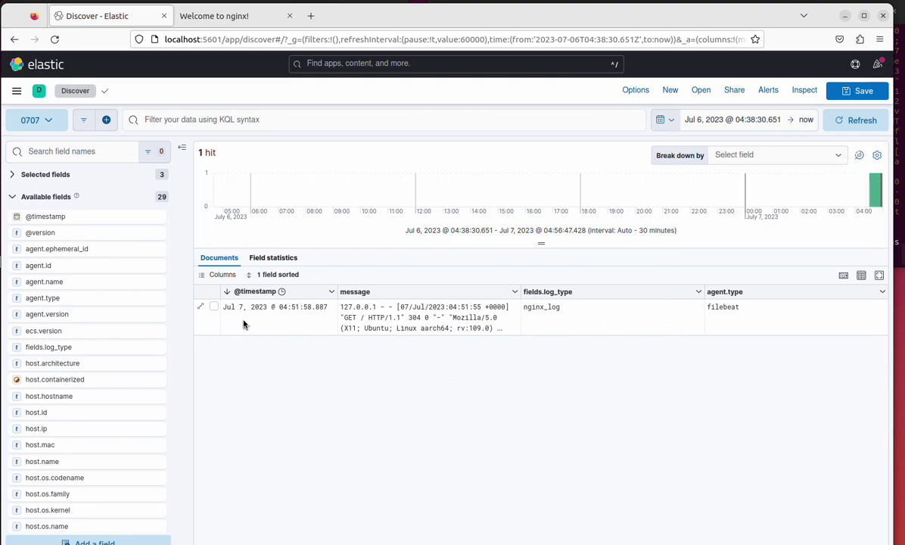
- Reload the nginx welcome page at localhost four times to generate new access log entries
{"action": "left_click", "coordinate": [227, 17]}
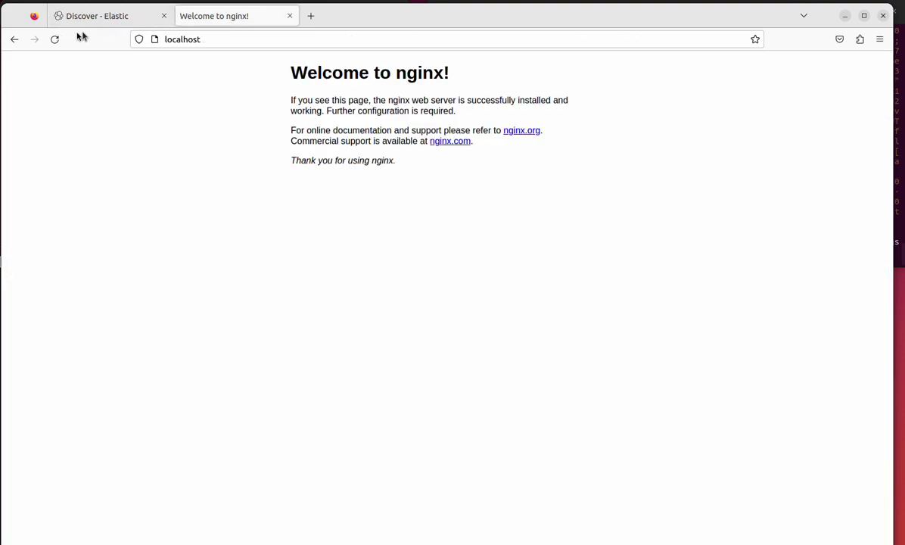
{"action": "left_click", "coordinate": [54, 39]}
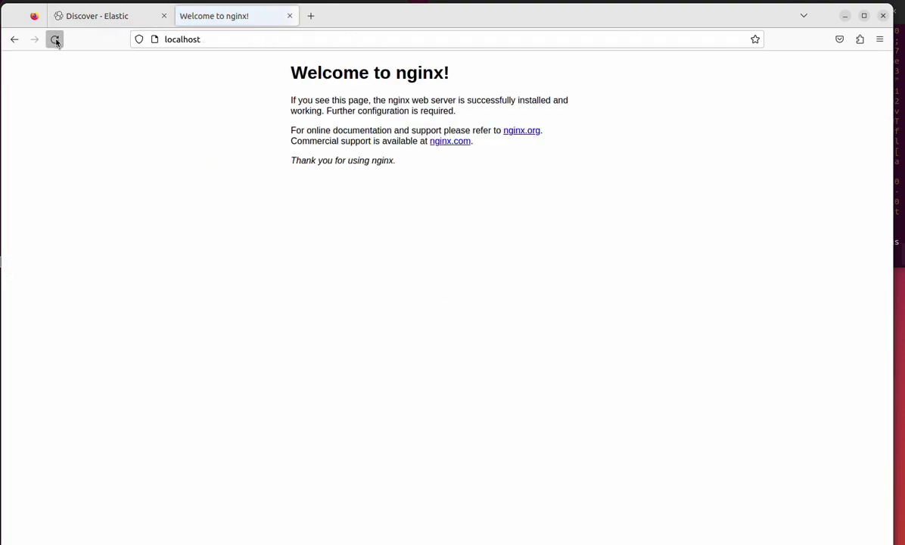
{"action": "left_click", "coordinate": [54, 40]}
{"action": "left_click", "coordinate": [54, 39]}
{"action": "left_click", "coordinate": [55, 39]}
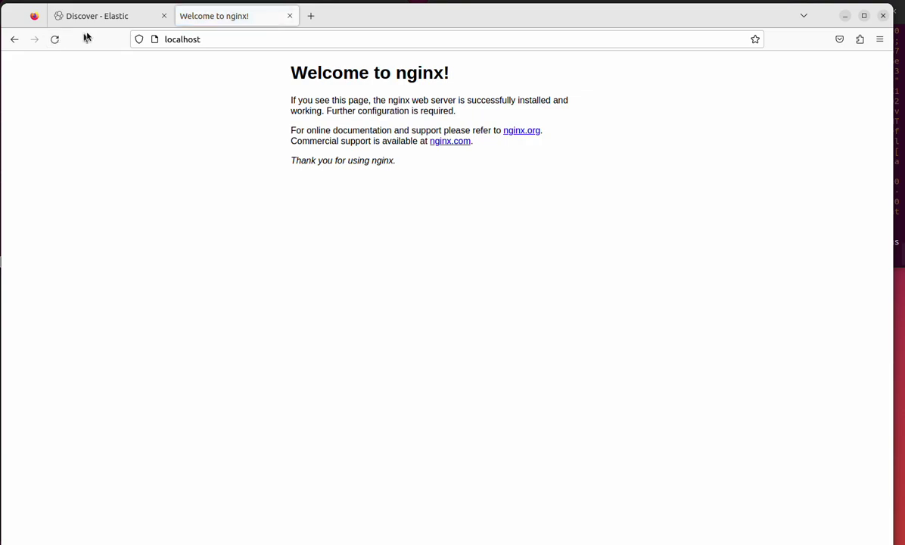
- Request the nonexistent page localhost/fgdfg from the nginx server
{"action": "left_click", "coordinate": [248, 38]}
{"action": "left_click", "coordinate": [248, 39]}
{"action": "type", "text": "/"}
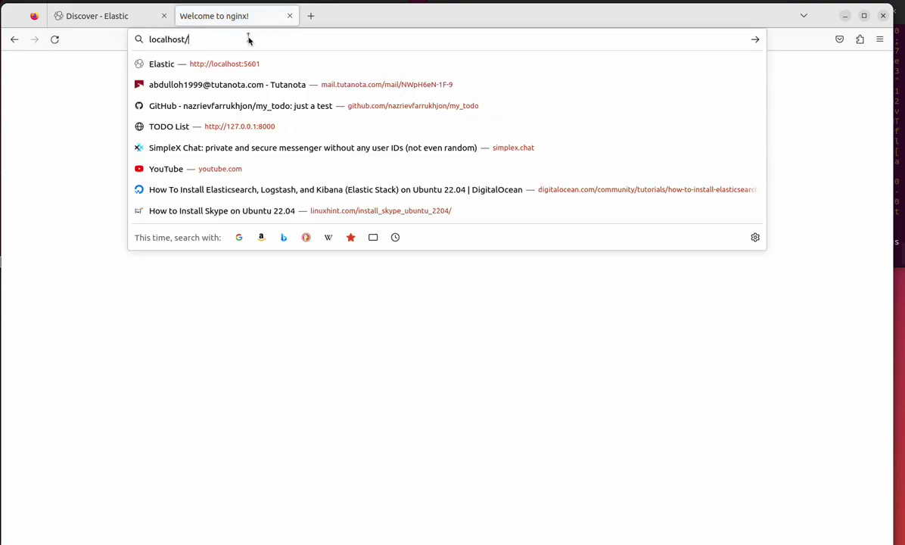
{"action": "type", "text": "fgdfg"}
{"action": "key", "text": "Return"}
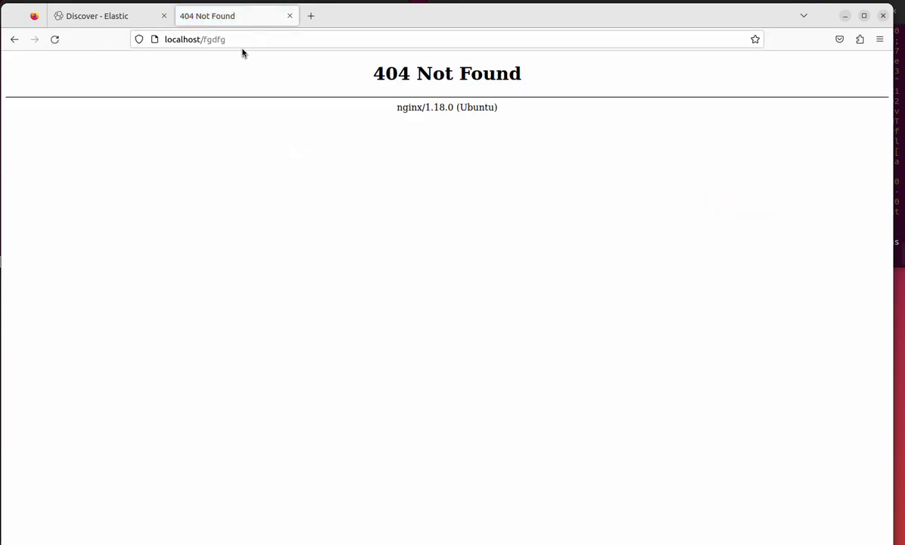
- Change the requested address to localhost/ddd and load it from the nginx server
{"action": "left_click", "coordinate": [256, 38]}
{"action": "left_click", "coordinate": [256, 39]}
{"action": "key", "text": "BackSpace"}
{"action": "key", "text": "BackSpace"}
{"action": "key", "text": "BackSpace"}
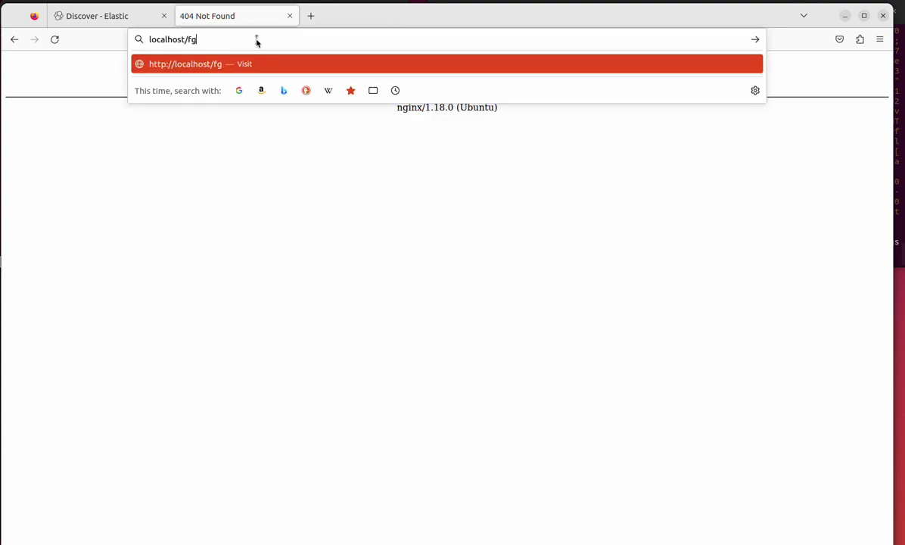
{"action": "key", "text": "BackSpace"}
{"action": "key", "text": "BackSpace"}
{"action": "type", "text": "ddd"}
{"action": "key", "text": "Return"}
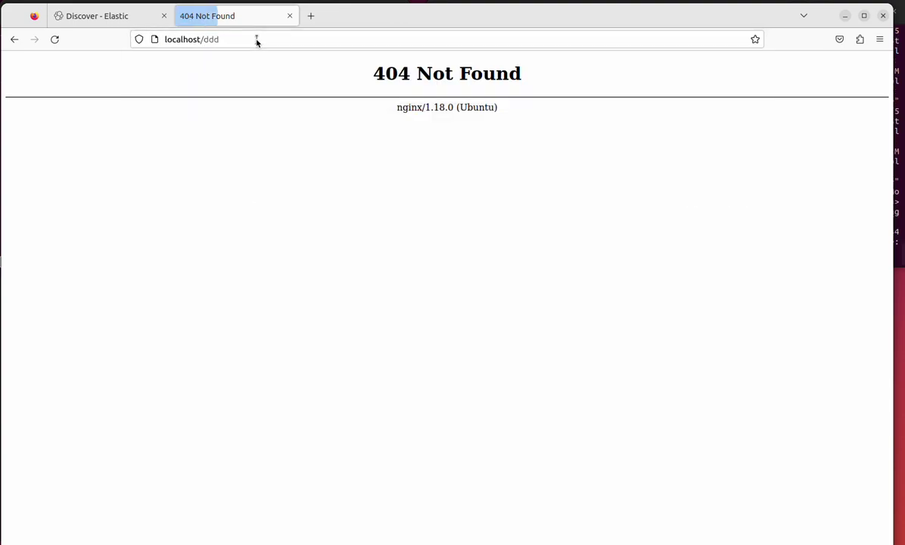
- Change the requested address to localhost/qqqq and load it from the nginx server
{"action": "left_click", "coordinate": [256, 39]}
{"action": "left_click", "coordinate": [257, 39]}
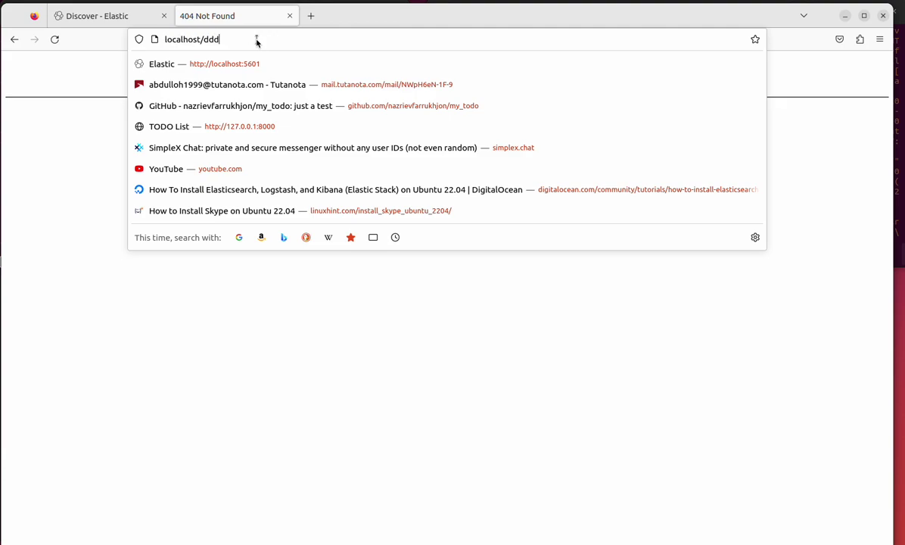
{"action": "key", "text": "BackSpace"}
{"action": "key", "text": "BackSpace"}
{"action": "key", "text": "BackSpace"}
{"action": "type", "text": "qqqq"}
{"action": "key", "text": "Return"}
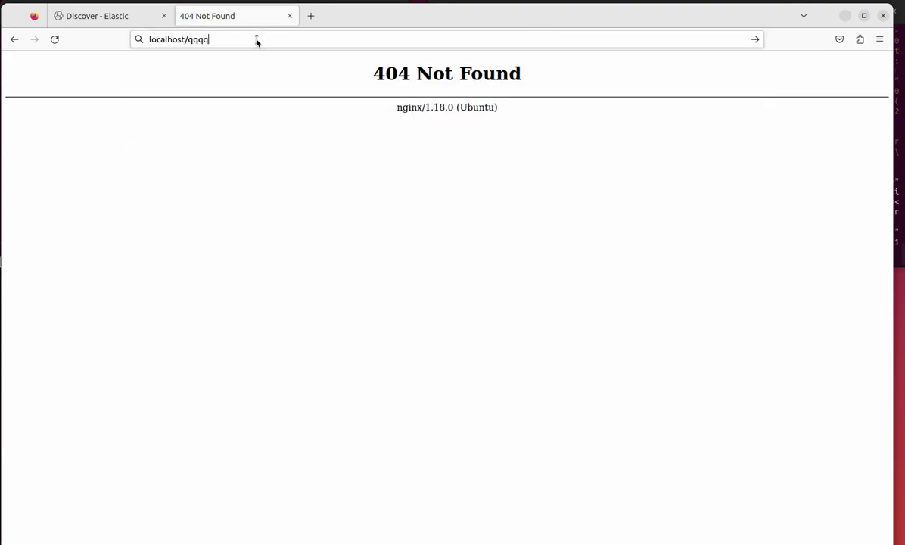
- Refresh the 0707 results in Kibana Discover and review the full message of the document timestamped 04:51:58.887, then close its details
{"action": "left_click", "coordinate": [106, 16]}
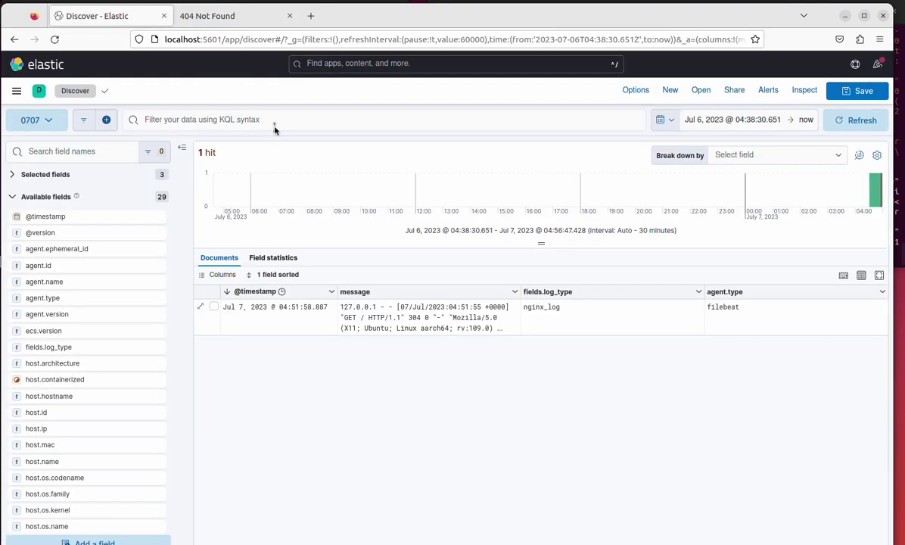
{"action": "left_click", "coordinate": [861, 119]}
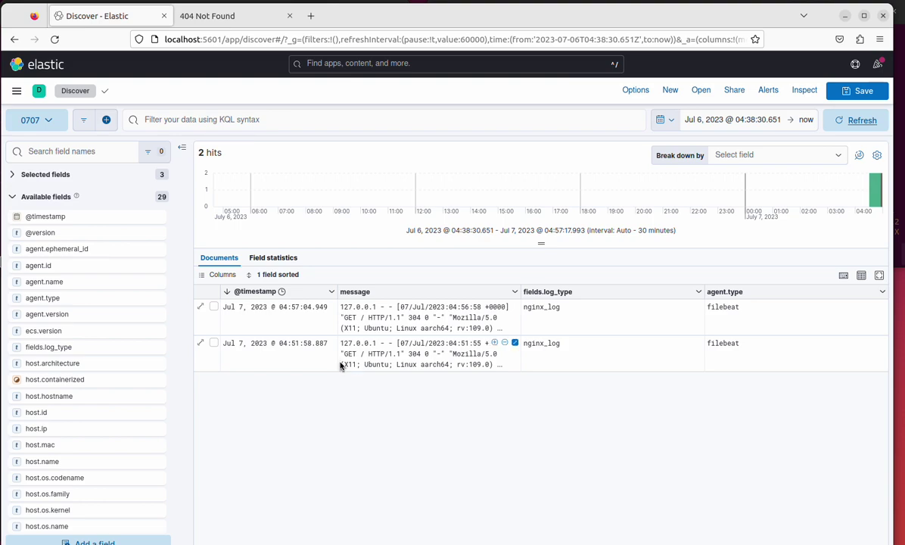
{"action": "left_click", "coordinate": [201, 344]}
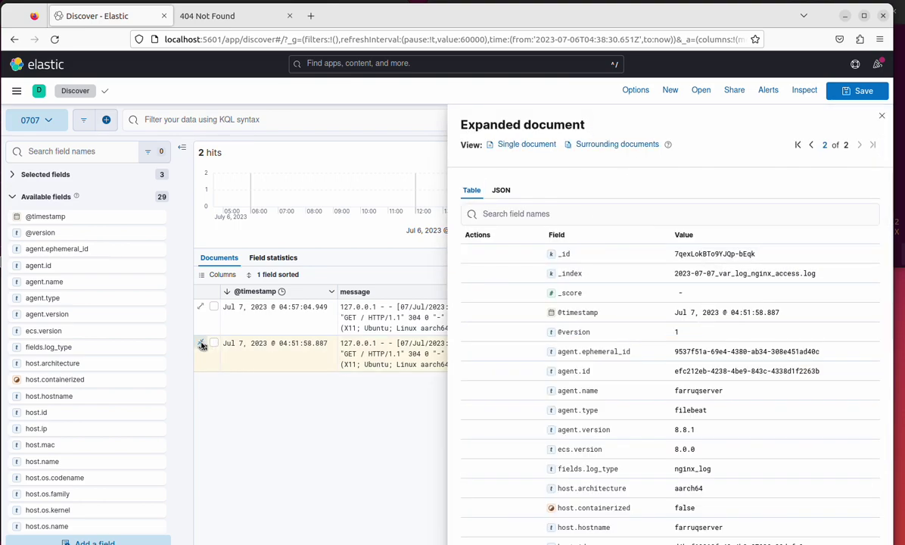
{"action": "scroll", "coordinate": [663, 407], "scroll_direction": "down", "scroll_amount": 5}
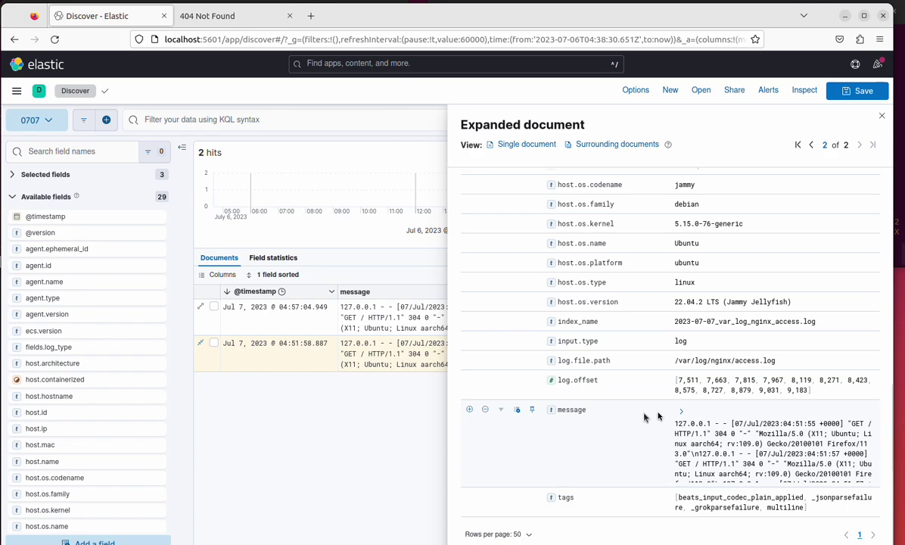
{"action": "left_click", "coordinate": [681, 413]}
{"action": "scroll", "coordinate": [704, 462], "scroll_direction": "down", "scroll_amount": 10}
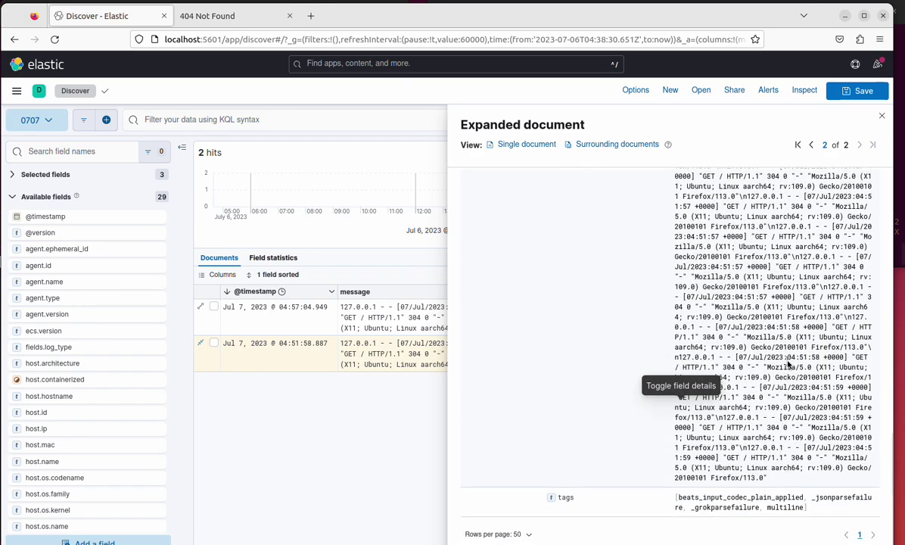
{"action": "scroll", "coordinate": [788, 363], "scroll_direction": "up", "scroll_amount": 10}
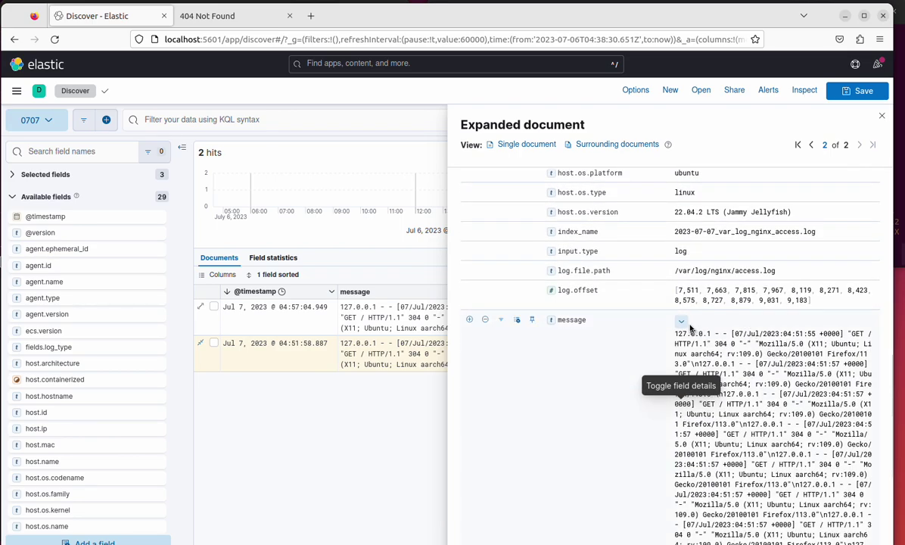
{"action": "left_click", "coordinate": [680, 320]}
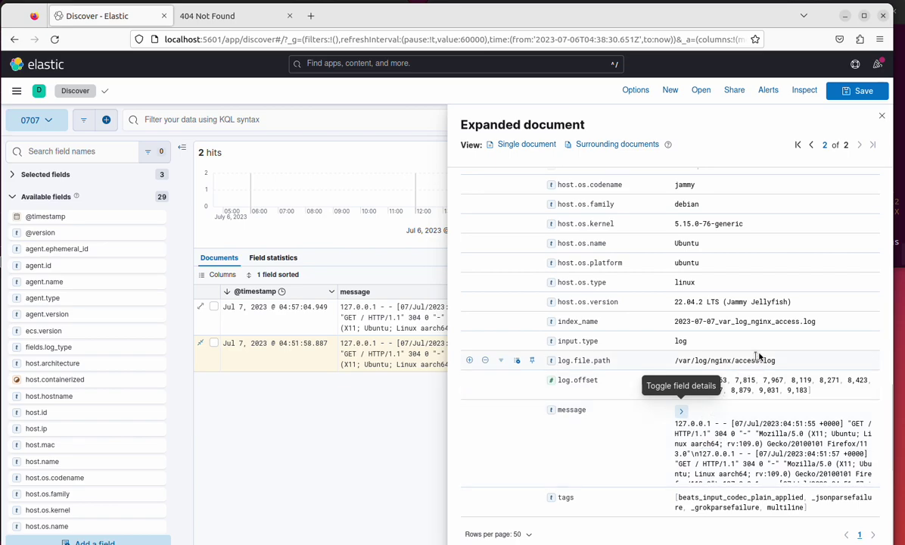
{"action": "left_click", "coordinate": [882, 117]}
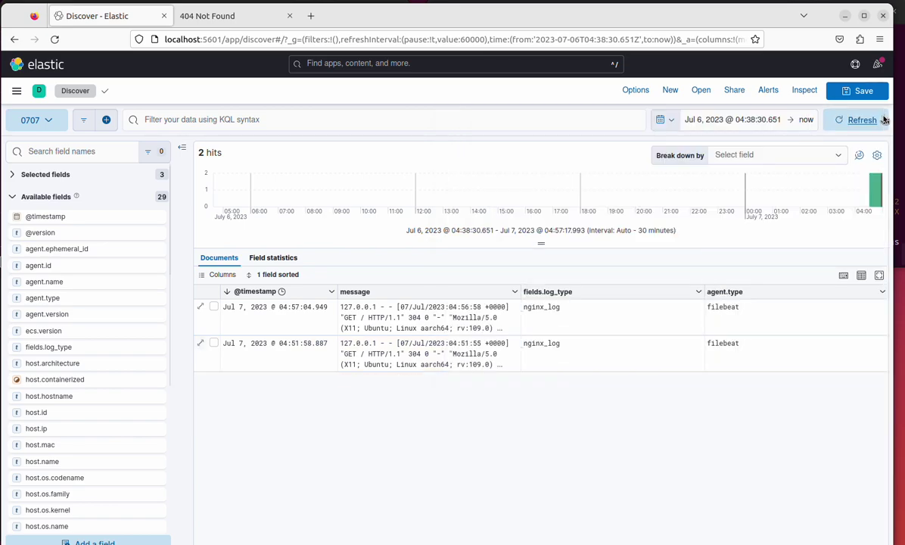
- Refresh the Discover results again and examine the fields of the 04:51:58.887 document, from its index down to its message
{"action": "left_click", "coordinate": [860, 123]}
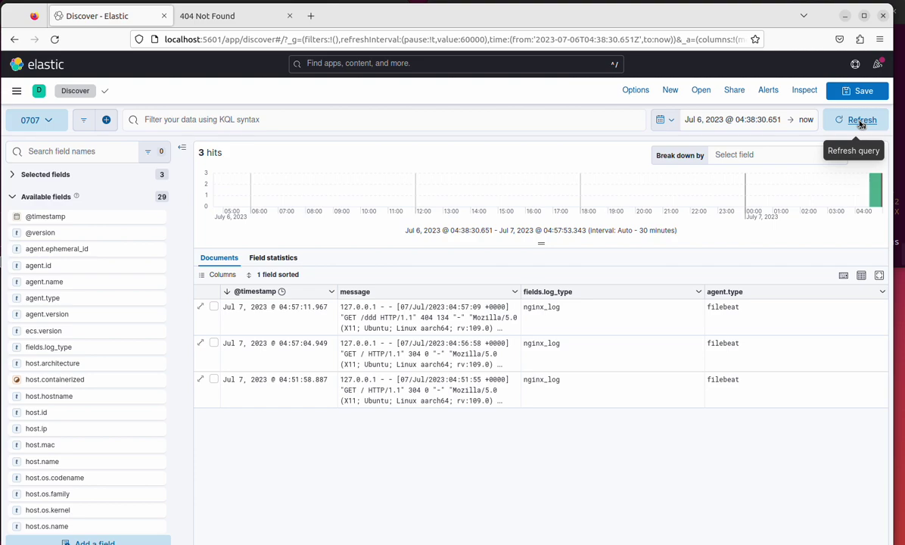
{"action": "left_click", "coordinate": [860, 123]}
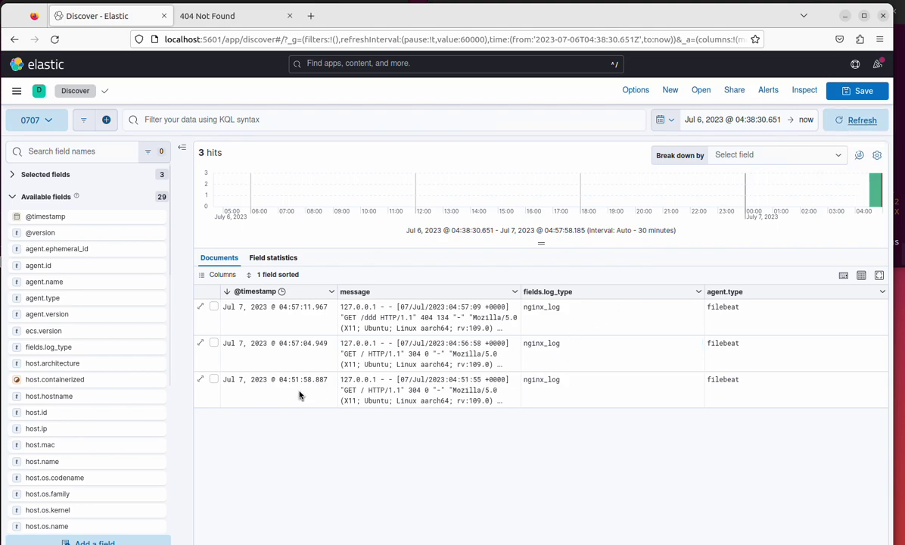
{"action": "left_click", "coordinate": [202, 379]}
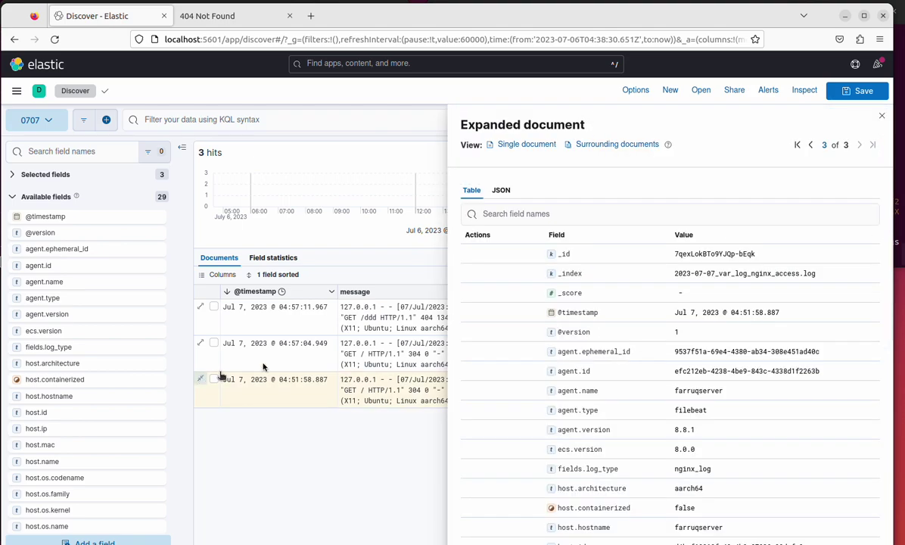
{"action": "scroll", "coordinate": [721, 399], "scroll_direction": "down", "scroll_amount": 2}
{"action": "scroll", "coordinate": [723, 401], "scroll_direction": "down", "scroll_amount": 5}
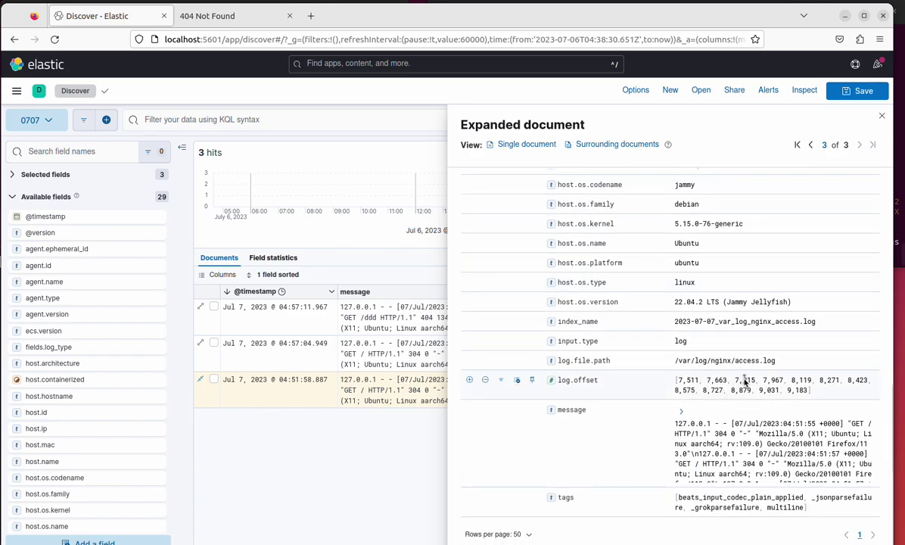
{"action": "scroll", "coordinate": [744, 382], "scroll_direction": "up", "scroll_amount": 6}
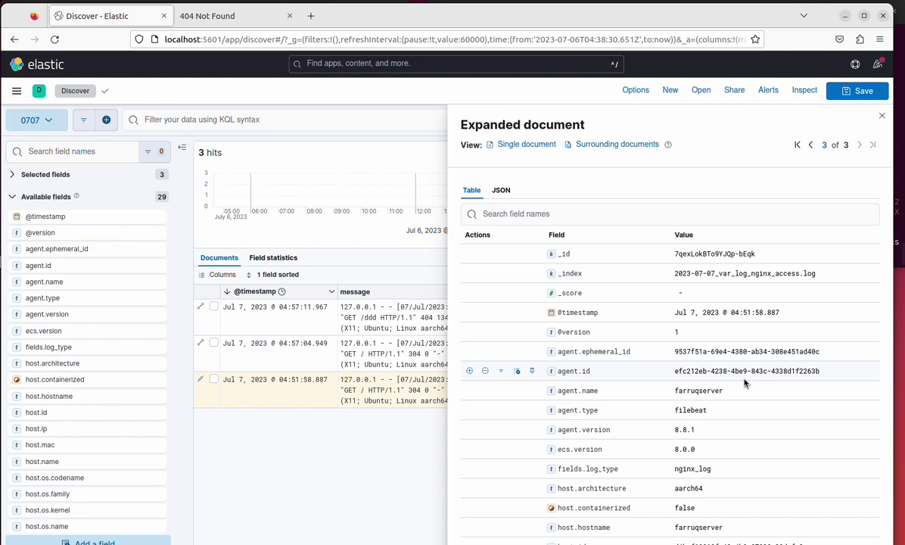
{"action": "scroll", "coordinate": [743, 382], "scroll_direction": "down", "scroll_amount": 3}
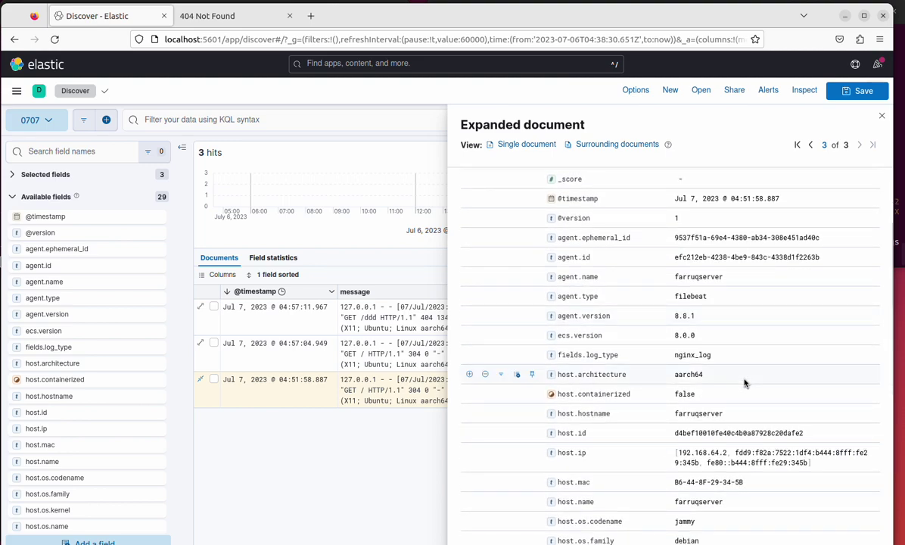
{"action": "scroll", "coordinate": [744, 382], "scroll_direction": "down", "scroll_amount": 6}
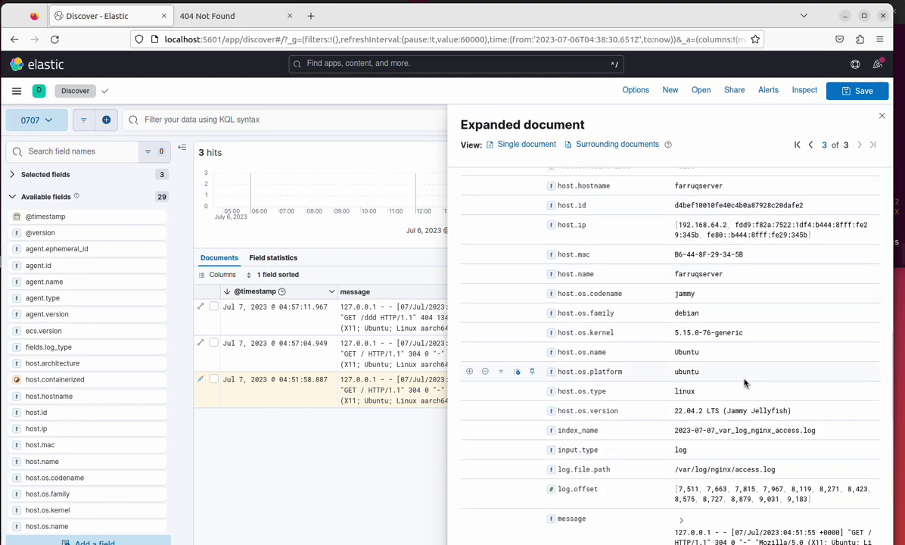
{"action": "scroll", "coordinate": [796, 447], "scroll_direction": "down", "scroll_amount": 3}
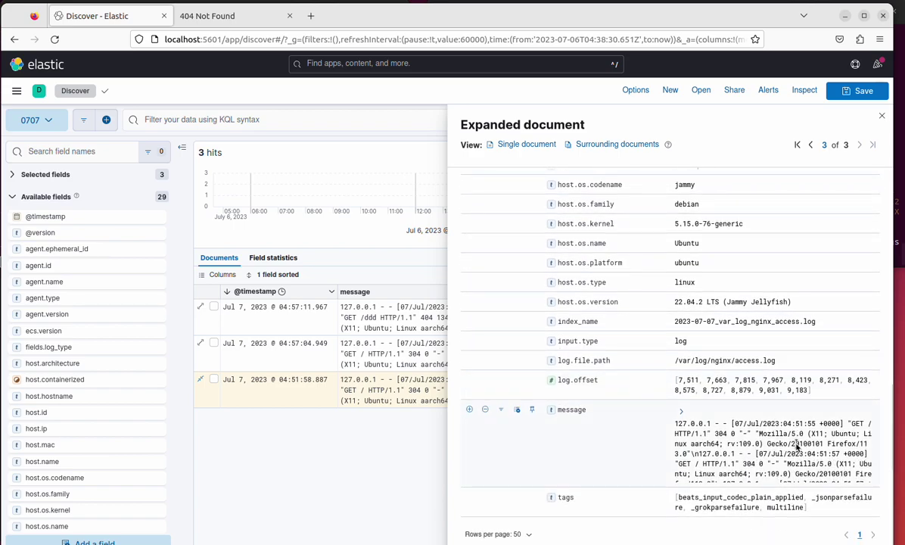
- Expand the document's message field and highlight its opening GET request entries to inspect how the log lines are grouped
{"action": "left_click", "coordinate": [680, 409]}
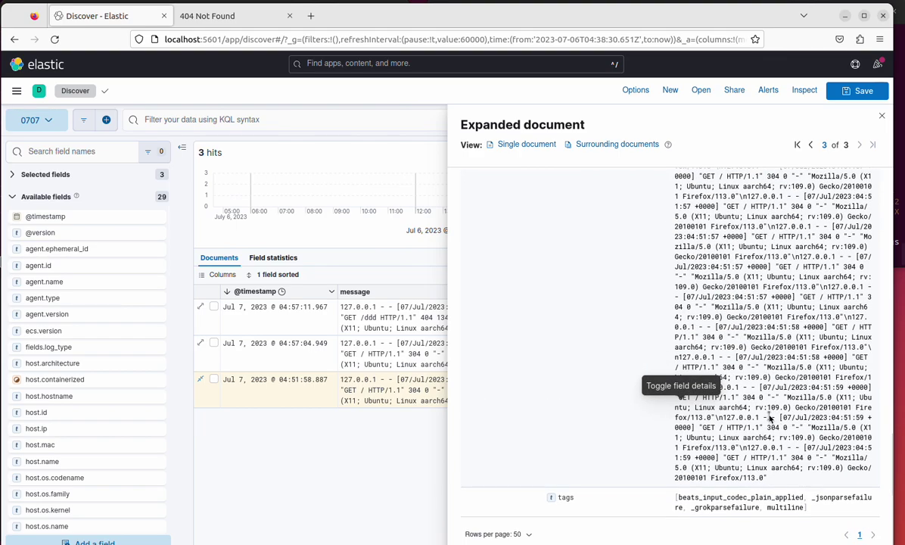
{"action": "scroll", "coordinate": [769, 417], "scroll_direction": "up", "scroll_amount": 2}
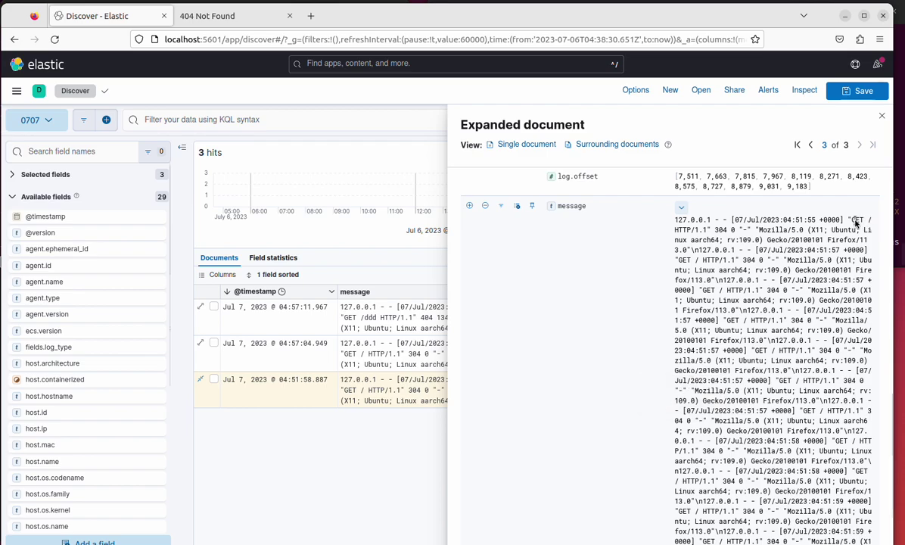
{"action": "left_click_drag", "start_coordinate": [850, 220], "coordinate": [865, 231]}
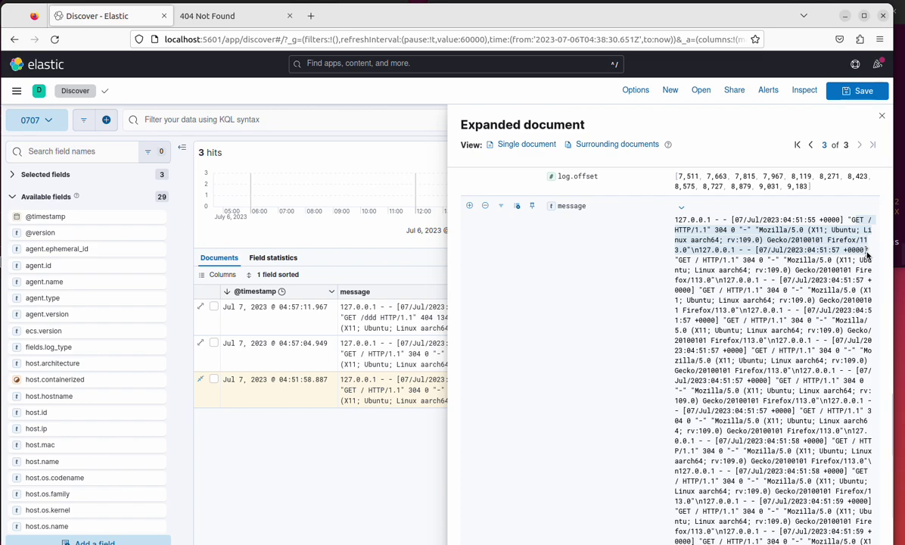
{"action": "left_click_drag", "start_coordinate": [867, 255], "coordinate": [767, 322]}
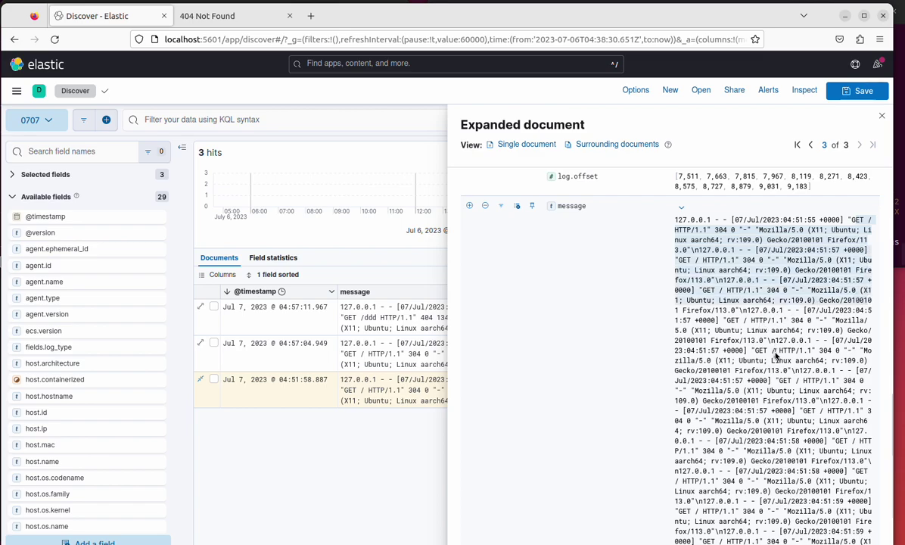
{"action": "left_click", "coordinate": [364, 487]}
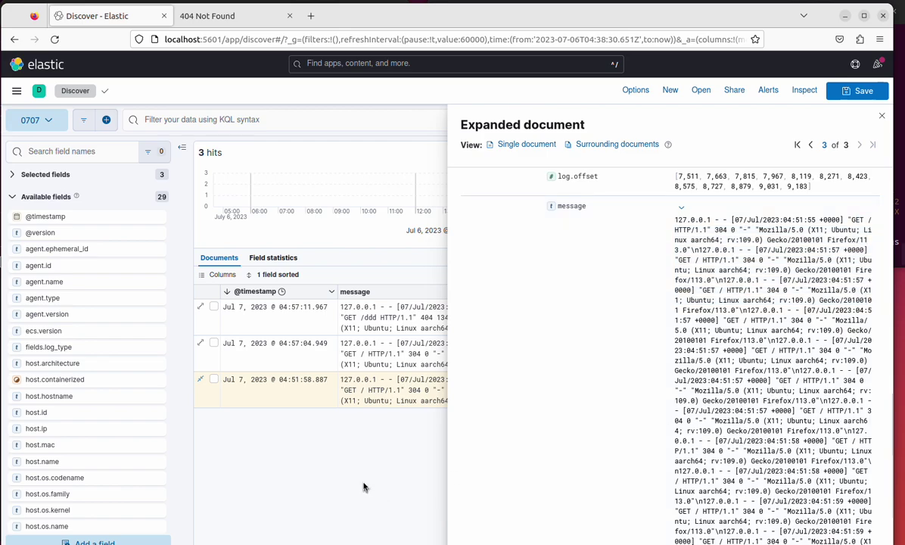
- Request the nonexistent page localhost/qwedwfijwdoijsdoijsdjlksjfls from the nginx server
{"action": "left_click", "coordinate": [282, 16]}
{"action": "left_click", "coordinate": [278, 37]}
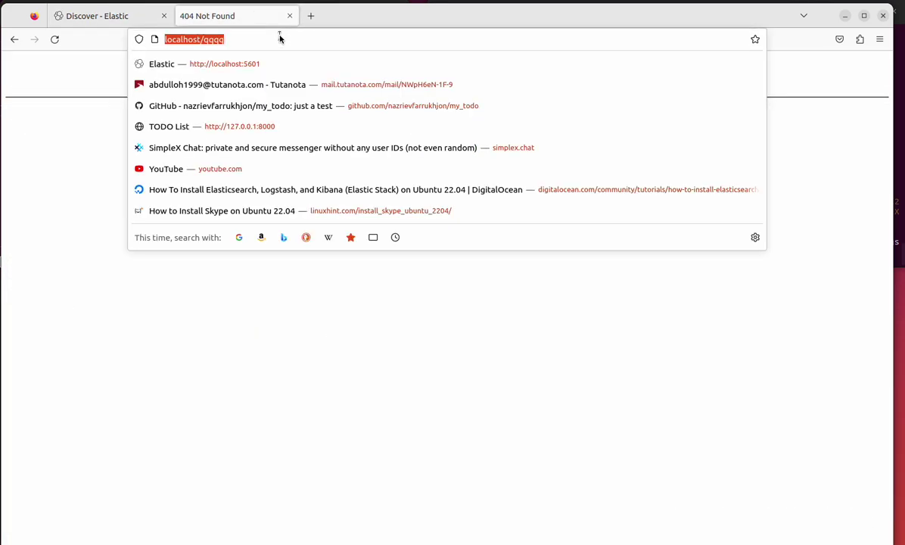
{"action": "left_click", "coordinate": [278, 37]}
{"action": "key", "text": "BackSpace"}
{"action": "key", "text": "BackSpace"}
{"action": "key", "text": "BackSpace"}
{"action": "key", "text": "BackSpace"}
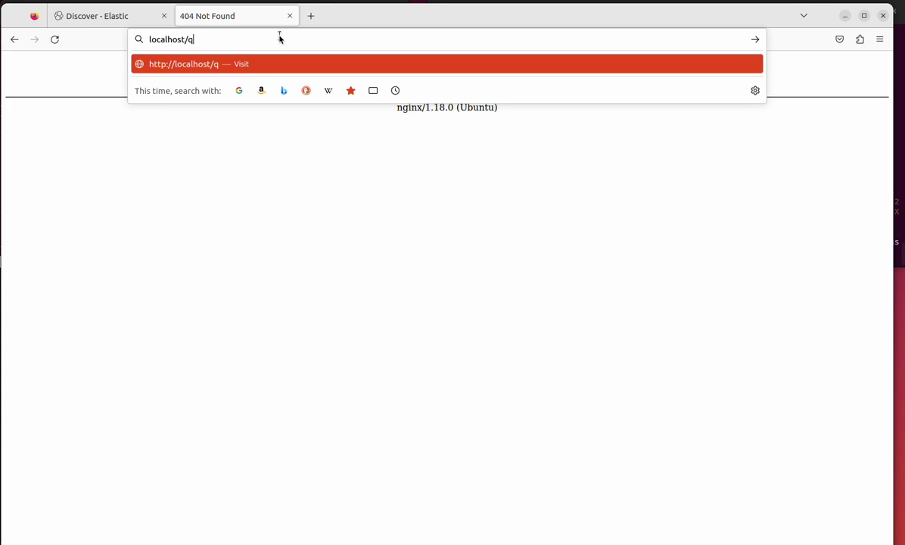
{"action": "type", "text": "qwedwfijwdoijsdoijsdjlksjfls"}
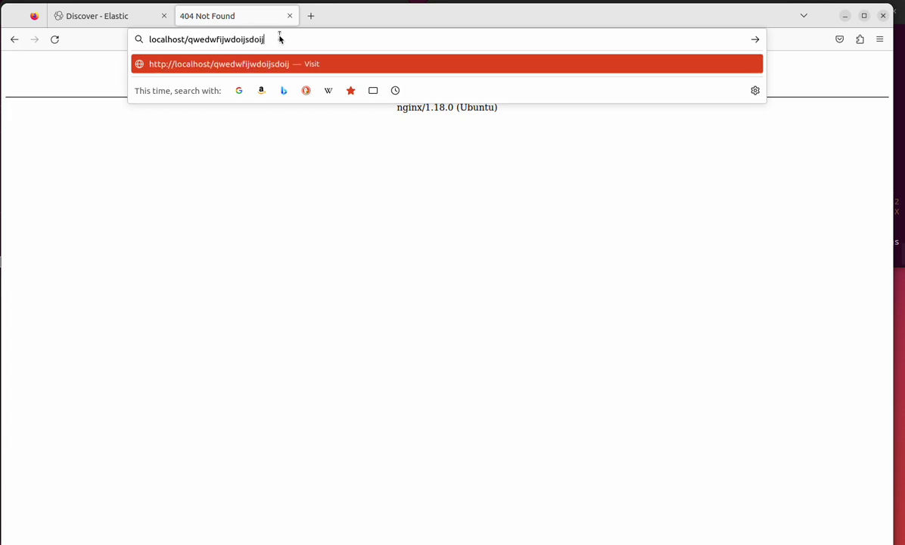
{"action": "key", "text": "Return"}
- Return to Kibana Discover, close the expanded document and refresh the results repeatedly to check for the new request
{"action": "left_click", "coordinate": [155, 18]}
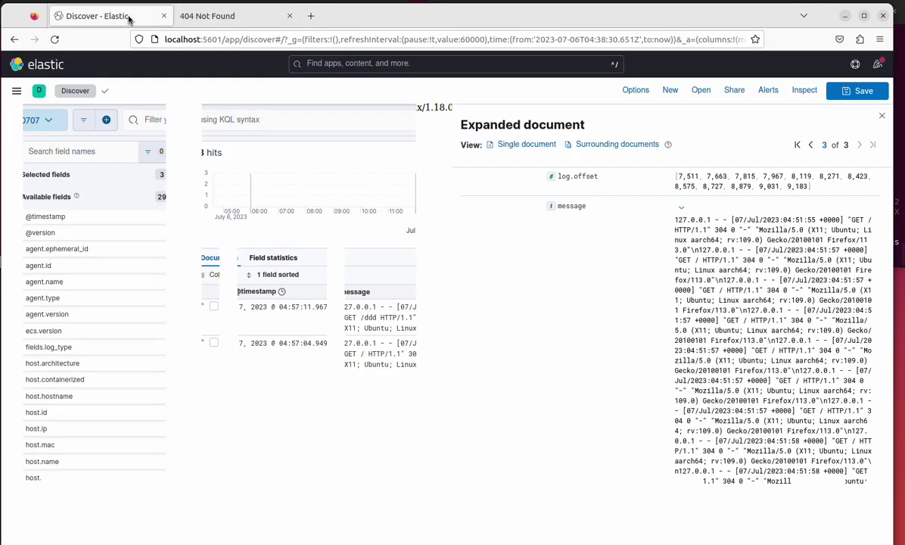
{"action": "left_click", "coordinate": [881, 115]}
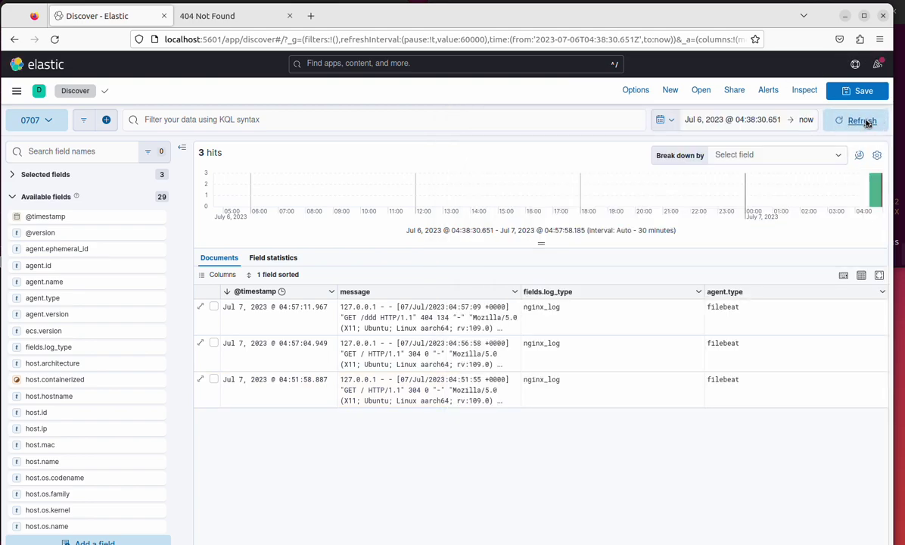
{"action": "left_click", "coordinate": [864, 120]}
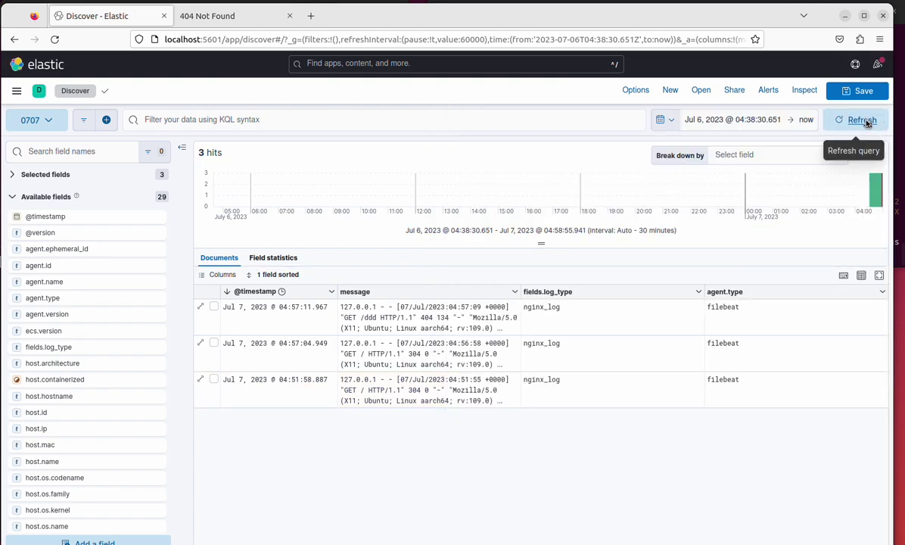
{"action": "left_click", "coordinate": [862, 120]}
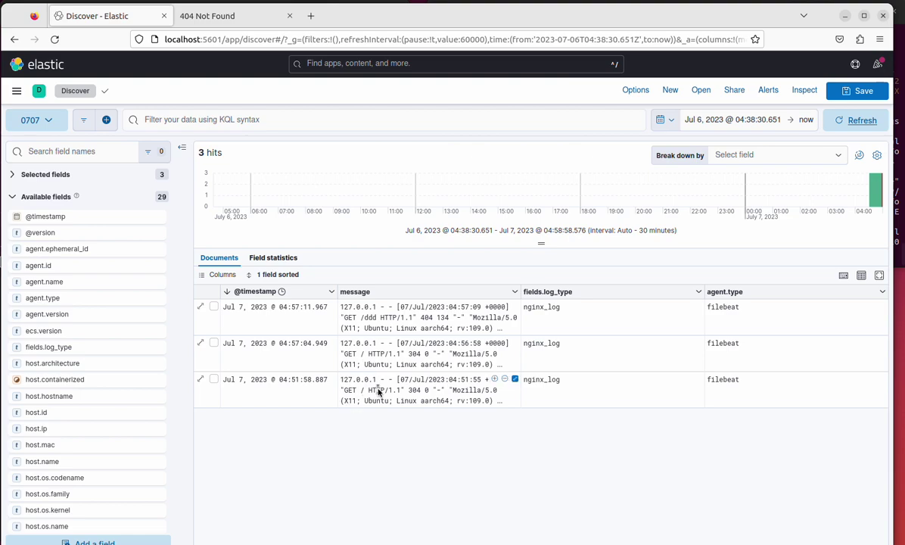
{"action": "left_click", "coordinate": [864, 125]}
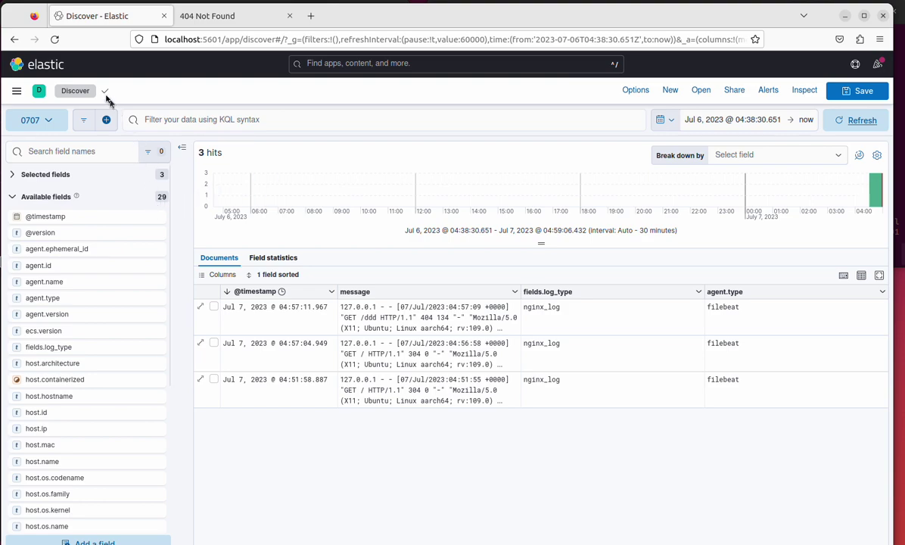
- Open the Dev Tools console in Kibana
{"action": "left_click", "coordinate": [16, 93]}
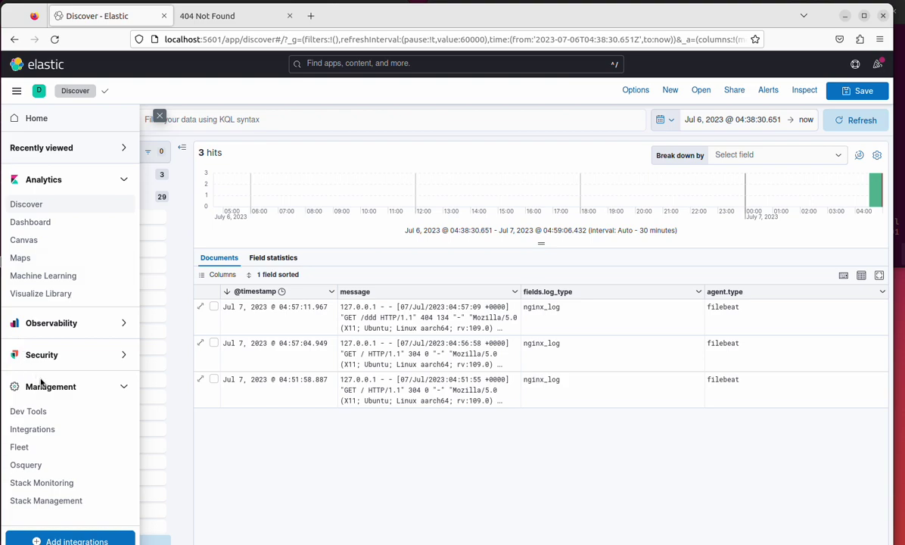
{"action": "left_click", "coordinate": [124, 324]}
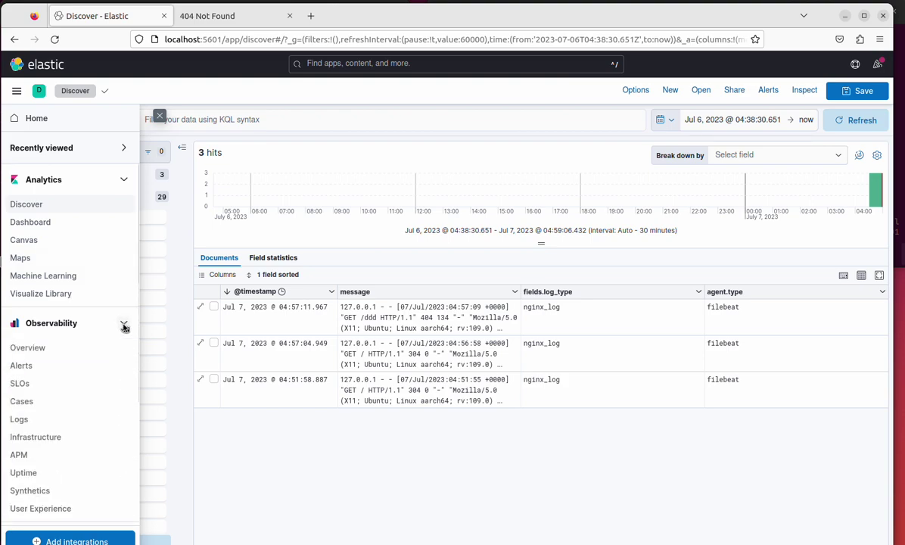
{"action": "left_click", "coordinate": [124, 325]}
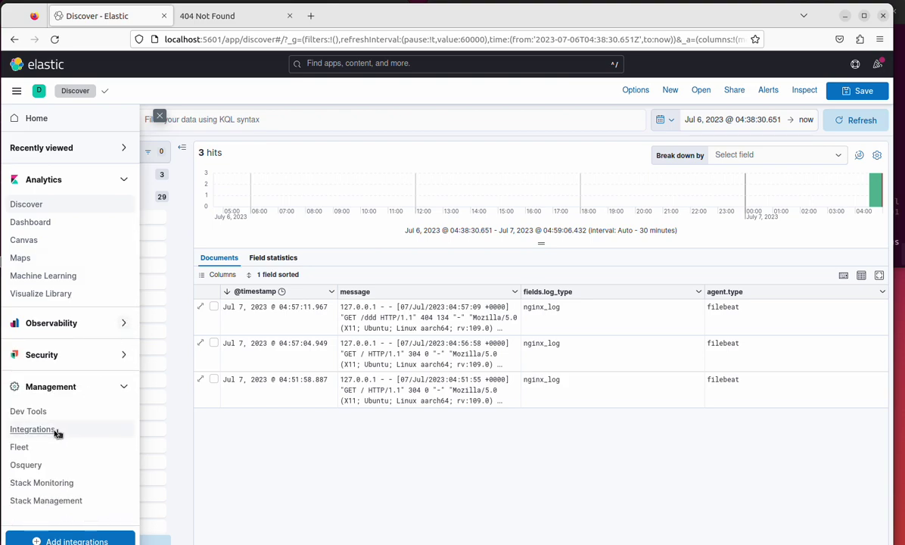
{"action": "left_click", "coordinate": [34, 413]}
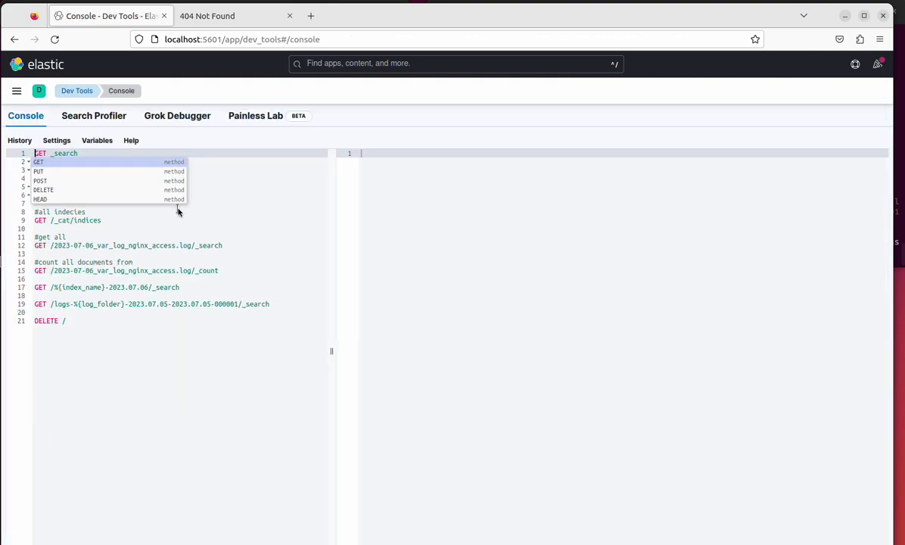
- Point the document count request at the 2023-07-07_var_log_nginx_access.log index and run it
{"action": "left_click", "coordinate": [146, 261]}
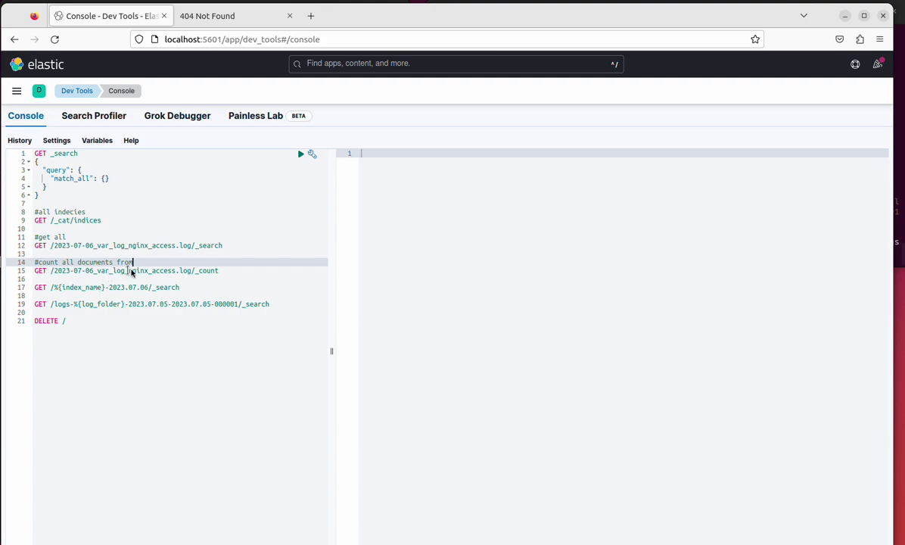
{"action": "double_click", "coordinate": [154, 270]}
{"action": "key", "text": "BackSpace"}
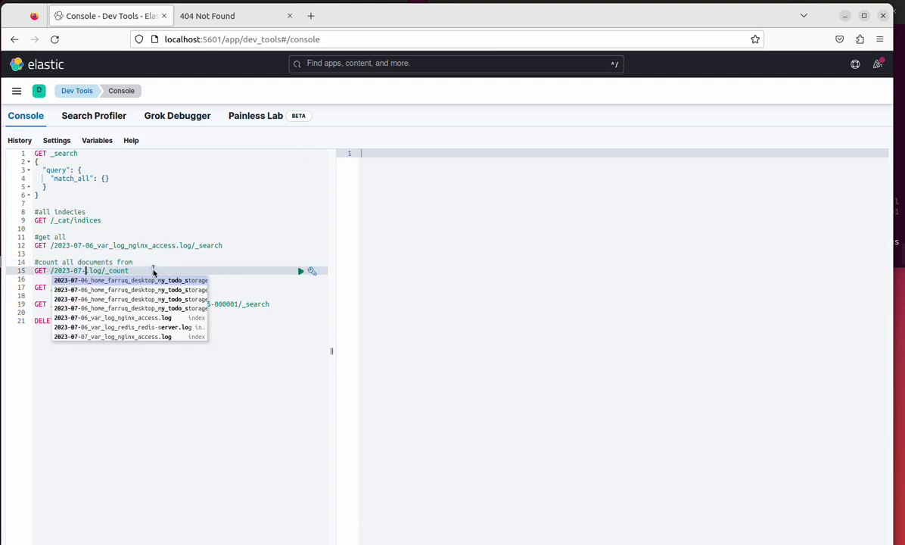
{"action": "key", "text": "Right"}
{"action": "key", "text": "Right"}
{"action": "key", "text": "Right"}
{"action": "key", "text": "Right"}
{"action": "key", "text": "BackSpace"}
{"action": "key", "text": "BackSpace"}
{"action": "key", "text": "BackSpace"}
{"action": "key", "text": "BackSpace"}
{"action": "key", "text": "BackSpace"}
{"action": "key", "text": "BackSpace"}
{"action": "key", "text": "BackSpace"}
{"action": "key", "text": "BackSpace"}
{"action": "key", "text": "BackSpace"}
{"action": "key", "text": "BackSpace"}
{"action": "key", "text": "BackSpace"}
{"action": "key", "text": "BackSpace"}
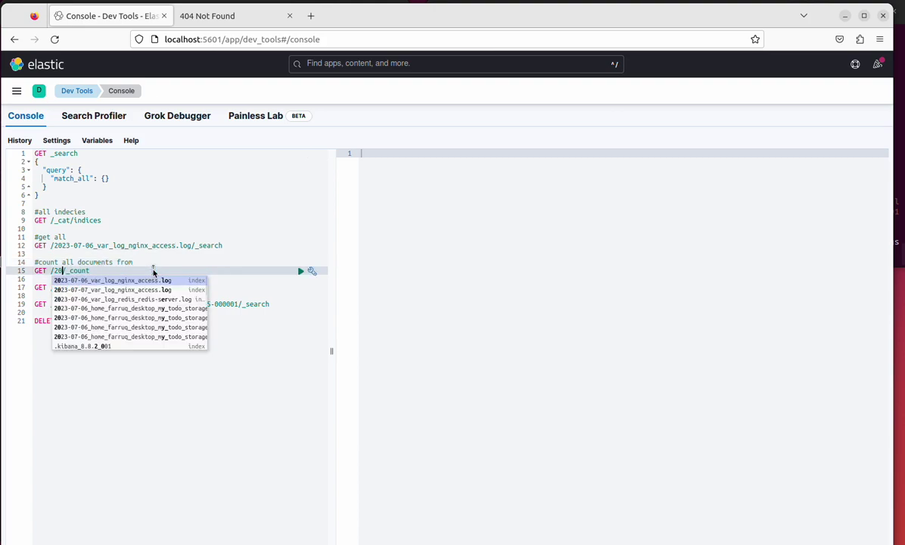
{"action": "type", "text": "2023"}
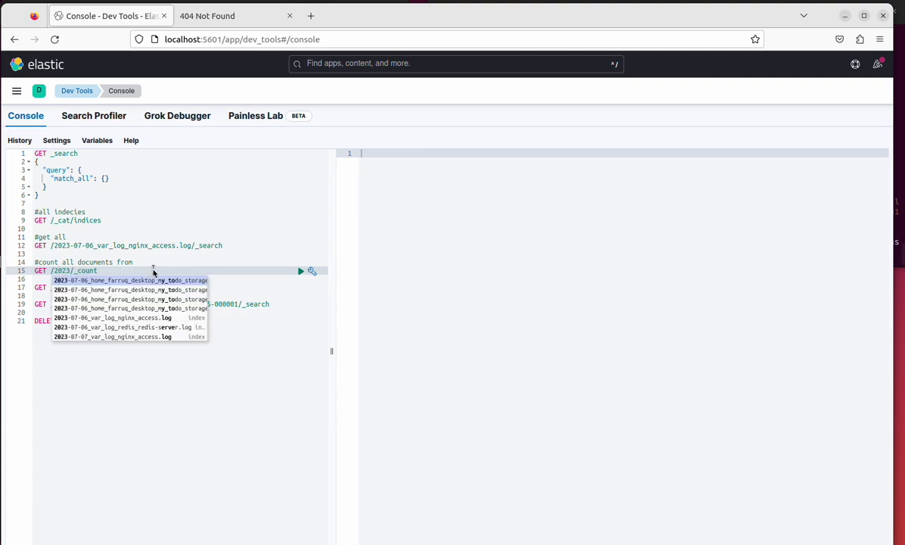
{"action": "key", "text": "Down"}
{"action": "key", "text": "Down"}
{"action": "key", "text": "Down"}
{"action": "key", "text": "Down"}
{"action": "key", "text": "Down"}
{"action": "key", "text": "Down"}
{"action": "key", "text": "Return"}
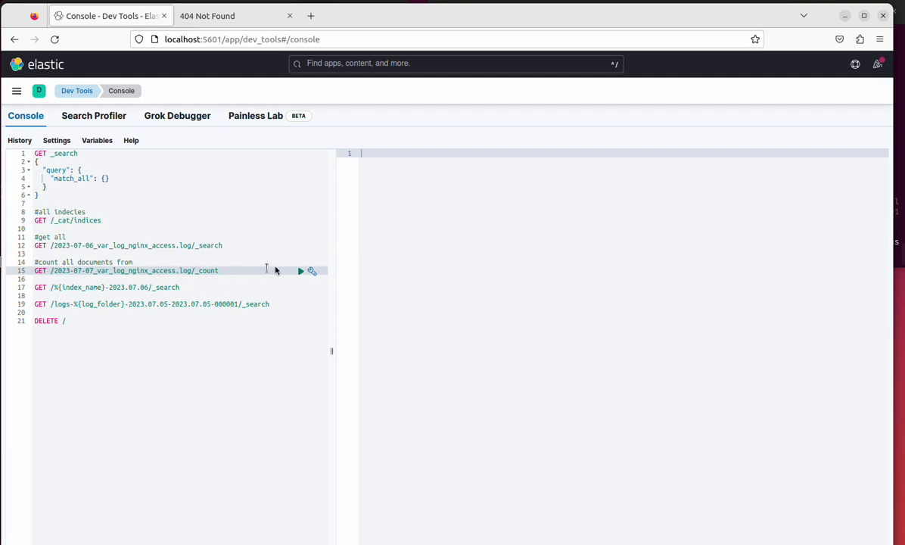
{"action": "left_click", "coordinate": [300, 271]}
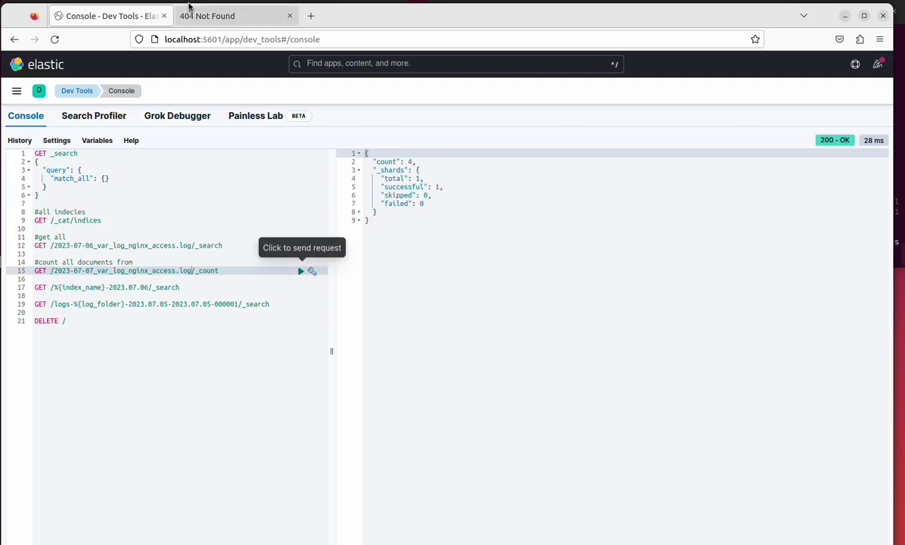
- Request another nonexistent page from the nginx server by appending rtyrtyrtyr to the current localhost address
{"action": "left_click", "coordinate": [202, 22]}
{"action": "left_click", "coordinate": [119, 17]}
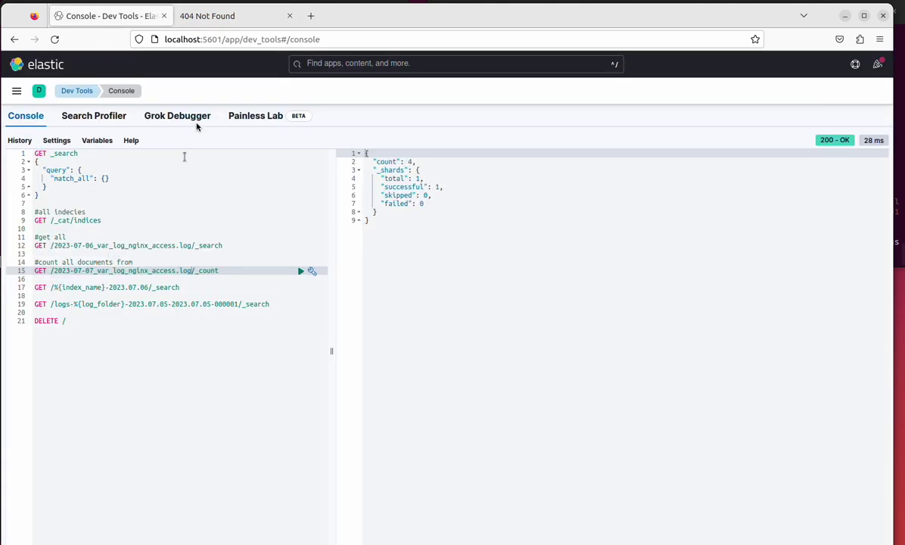
{"action": "left_click", "coordinate": [238, 23]}
{"action": "left_click", "coordinate": [323, 42]}
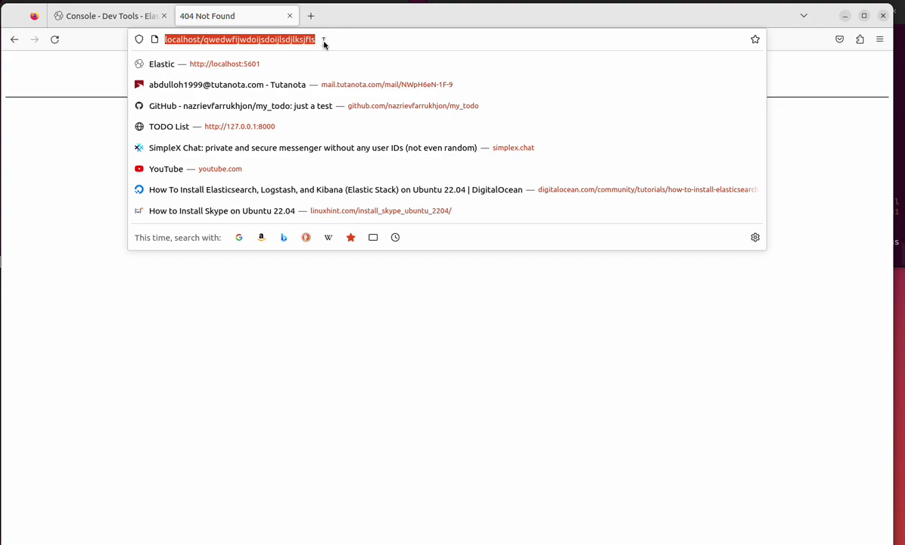
{"action": "left_click", "coordinate": [323, 43]}
{"action": "type", "text": "rtyrtyrtyr"}
{"action": "key", "text": "Return"}
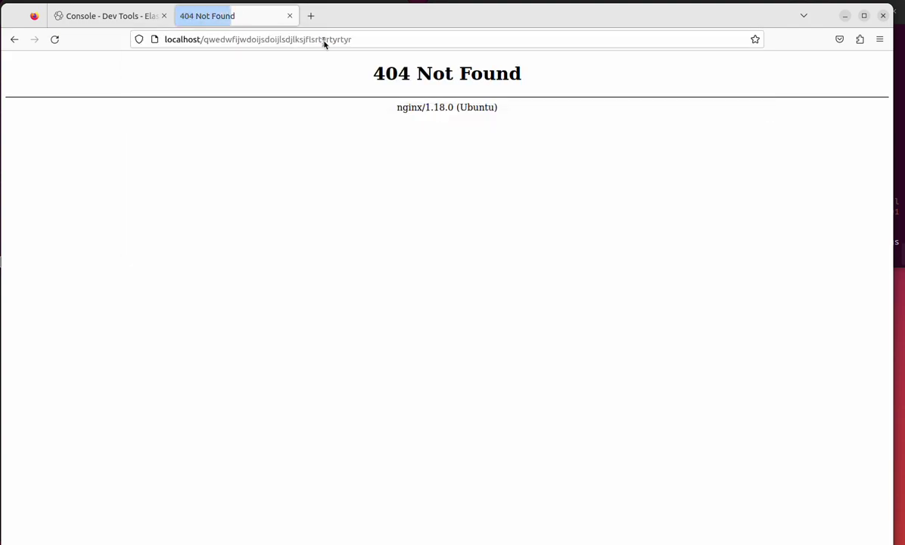
- Return to the Dev Tools console and rerun the count request for the 2023-07-07 nginx access log index
{"action": "left_click", "coordinate": [123, 9]}
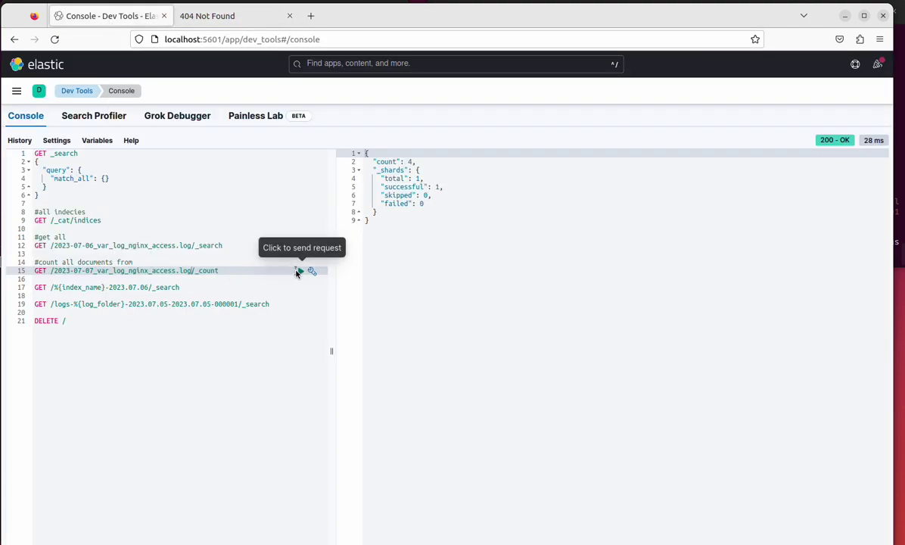
{"action": "left_click", "coordinate": [300, 272]}
{"action": "left_click", "coordinate": [299, 271]}
- Replace the %{index_name}-2023.07.06 index in the search request with 2023-07-07_var_log_nginx_access.log and run the search
{"action": "left_click", "coordinate": [149, 288]}
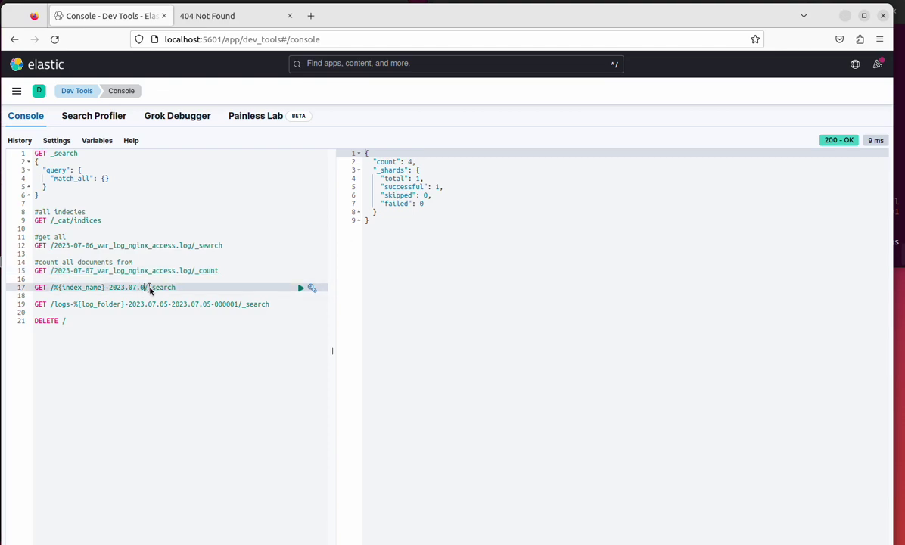
{"action": "key", "text": "BackSpace"}
{"action": "key", "text": "BackSpace"}
{"action": "key", "text": "BackSpace"}
{"action": "key", "text": "BackSpace"}
{"action": "key", "text": "BackSpace"}
{"action": "key", "text": "BackSpace"}
{"action": "key", "text": "BackSpace"}
{"action": "key", "text": "BackSpace"}
{"action": "key", "text": "BackSpace"}
{"action": "key", "text": "BackSpace"}
{"action": "key", "text": "BackSpace"}
{"action": "key", "text": "BackSpace"}
{"action": "key", "text": "BackSpace"}
{"action": "key", "text": "BackSpace"}
{"action": "key", "text": "BackSpace"}
{"action": "key", "text": "BackSpace"}
{"action": "key", "text": "BackSpace"}
{"action": "key", "text": "BackSpace"}
{"action": "key", "text": "BackSpace"}
{"action": "key", "text": "BackSpace"}
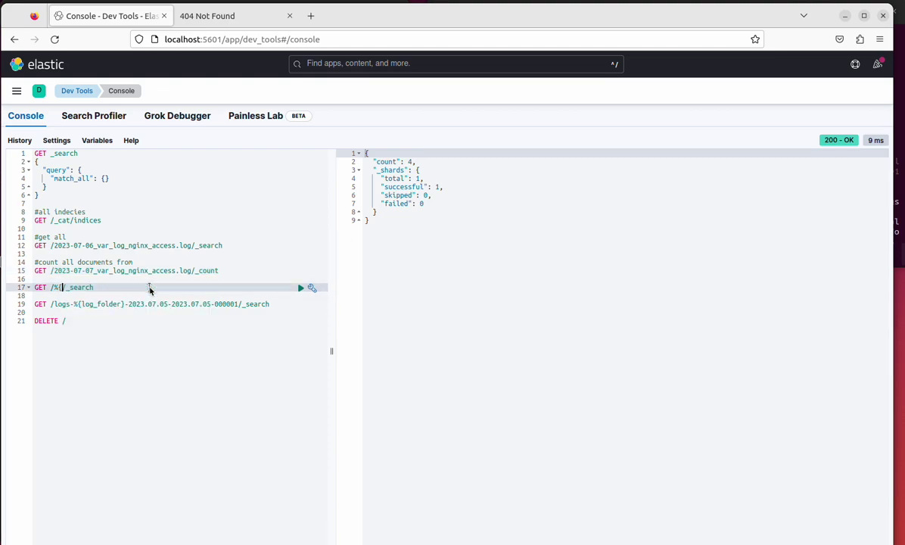
{"action": "key", "text": "BackSpace"}
{"action": "key", "text": "BackSpace"}
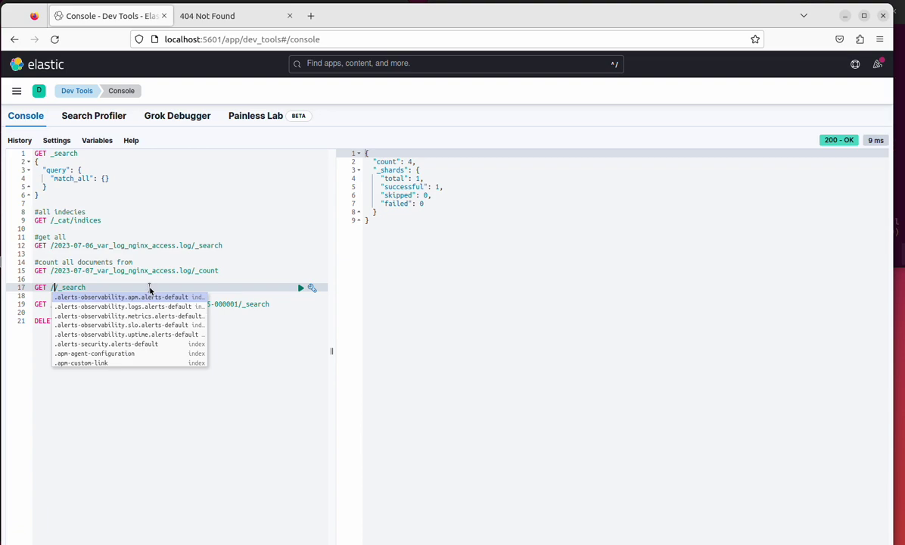
{"action": "type", "text": "2023"}
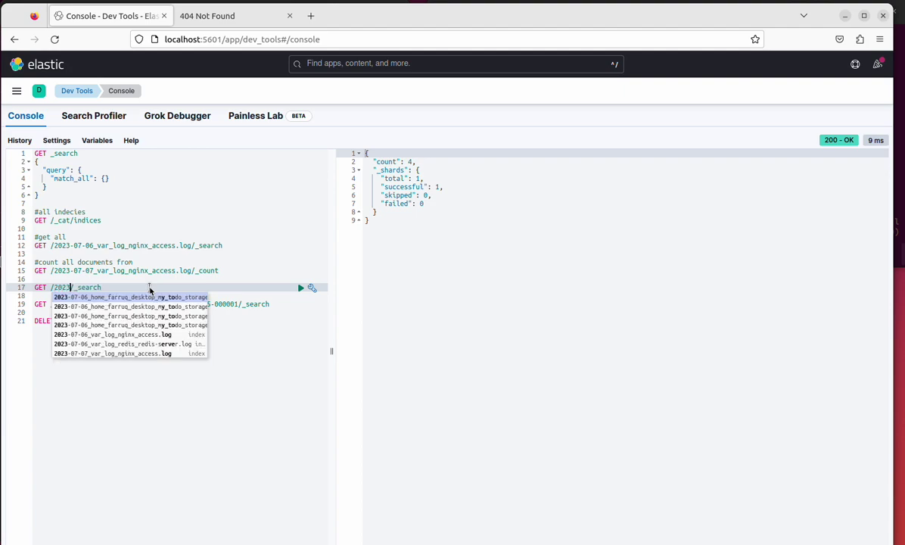
{"action": "key", "text": "Down"}
{"action": "key", "text": "Down"}
{"action": "key", "text": "Down"}
{"action": "key", "text": "Down"}
{"action": "key", "text": "Down"}
{"action": "key", "text": "Down"}
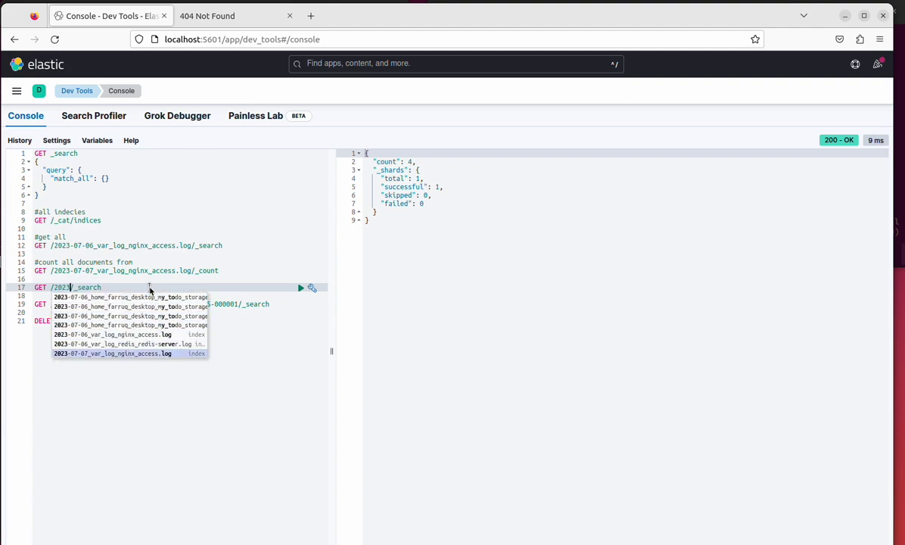
{"action": "key", "text": "Return"}
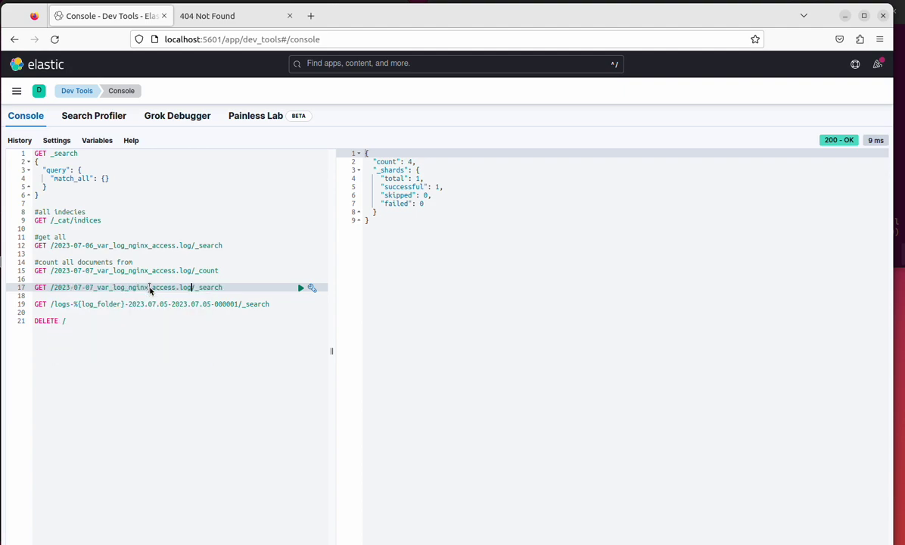
{"action": "left_click", "coordinate": [300, 288]}
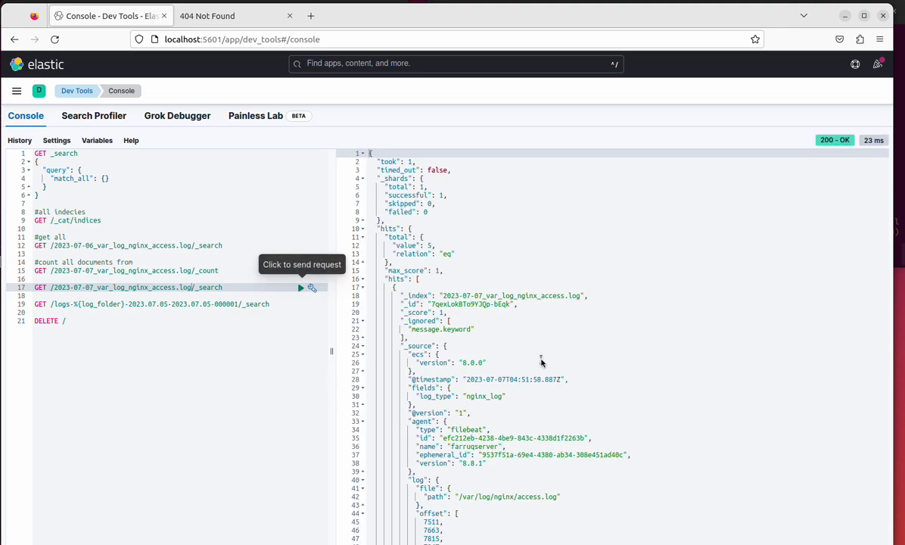
- Review the message fields in the search response and highlight the one recording the /qwedwfijwdoijsdoijlsdjlksjfls request
{"action": "scroll", "coordinate": [505, 364], "scroll_direction": "down", "scroll_amount": 15}
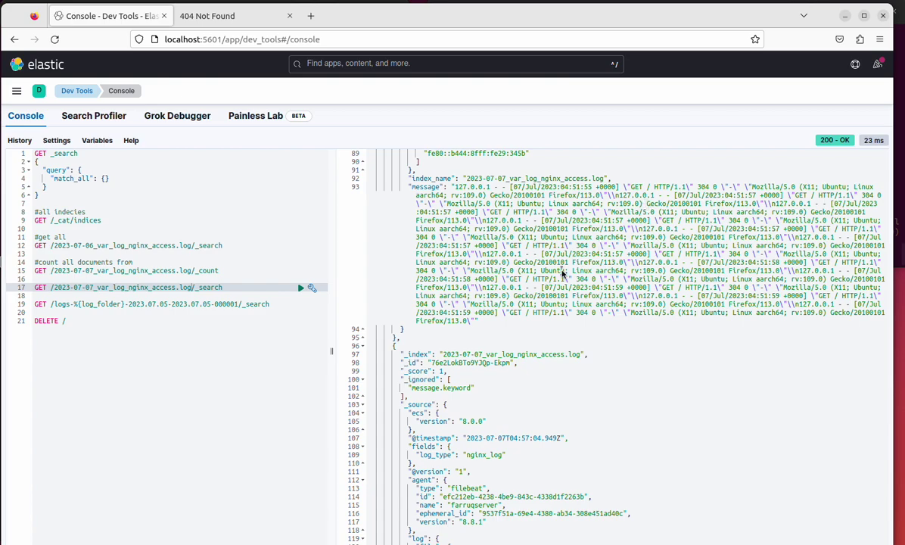
{"action": "scroll", "coordinate": [561, 273], "scroll_direction": "down", "scroll_amount": 10}
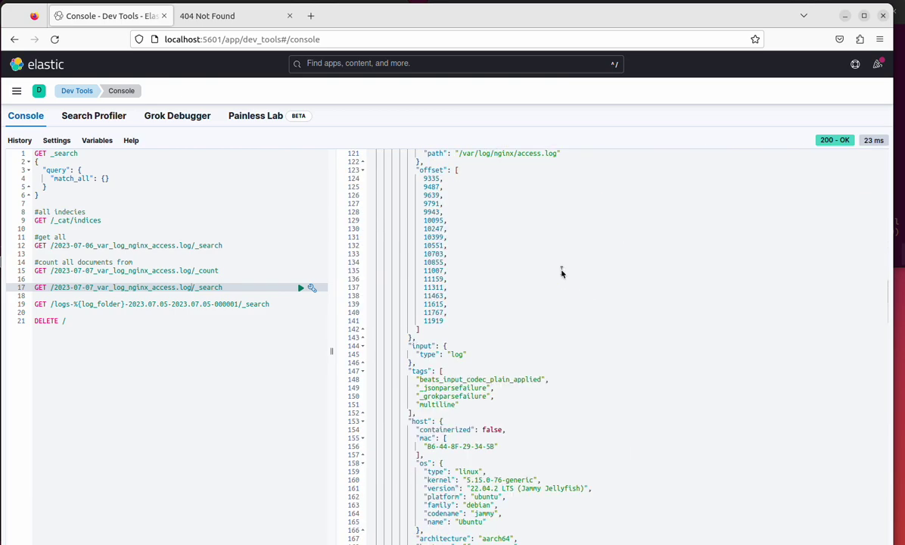
{"action": "scroll", "coordinate": [562, 273], "scroll_direction": "down", "scroll_amount": 6}
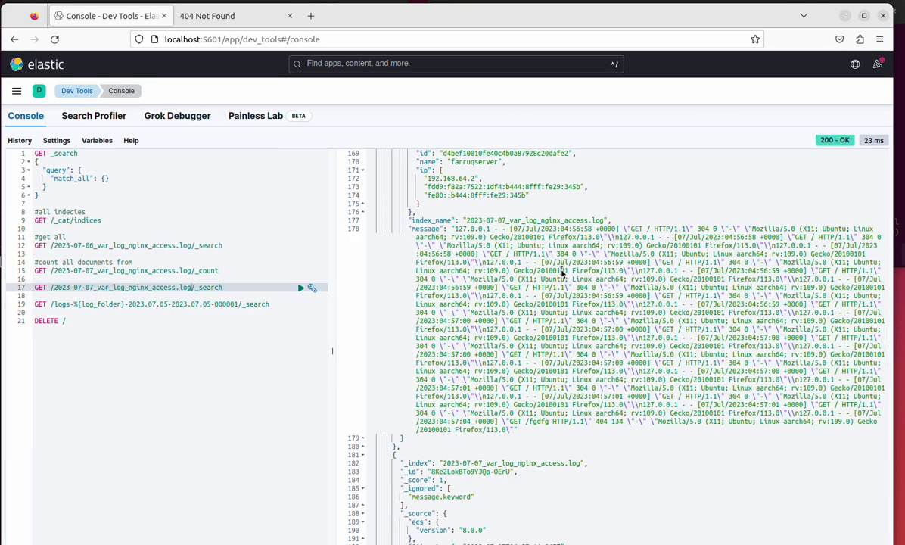
{"action": "scroll", "coordinate": [604, 301], "scroll_direction": "down", "scroll_amount": 12}
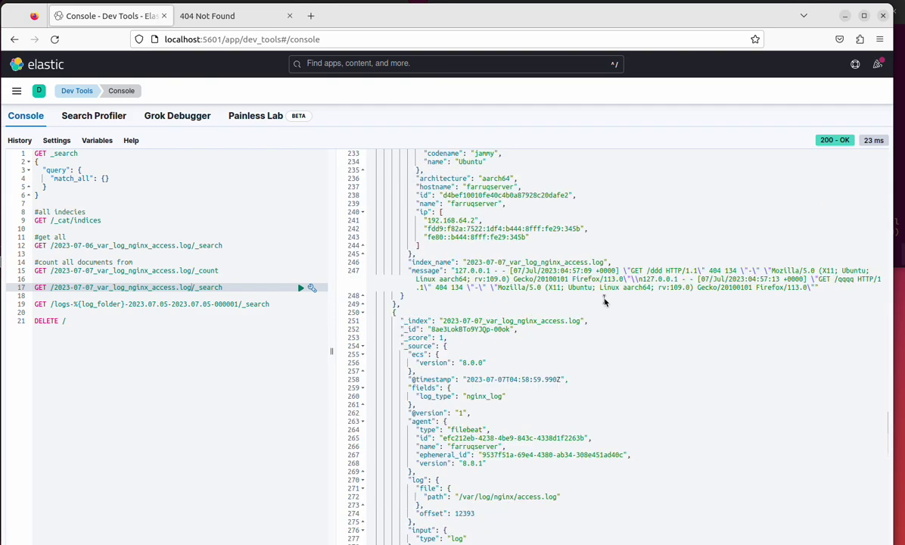
{"action": "scroll", "coordinate": [604, 301], "scroll_direction": "down", "scroll_amount": 9}
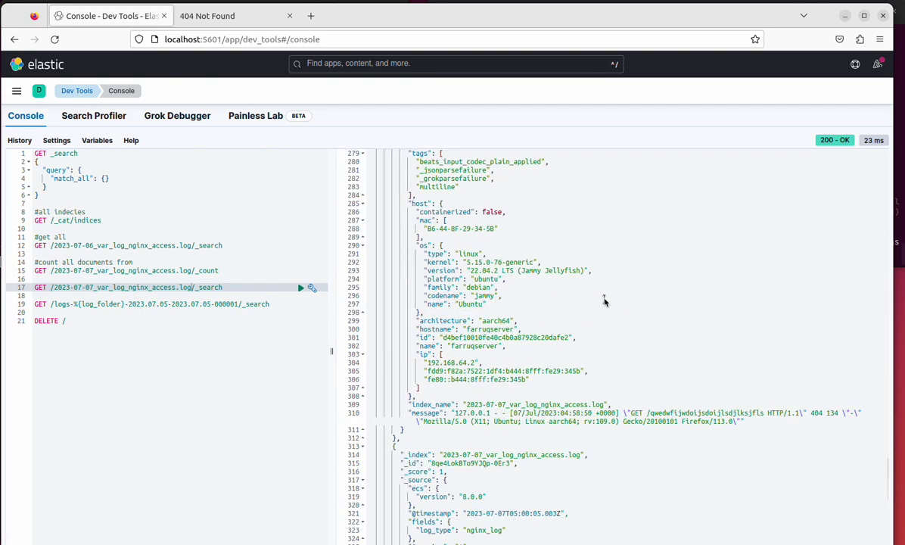
{"action": "triple_click", "coordinate": [697, 418]}
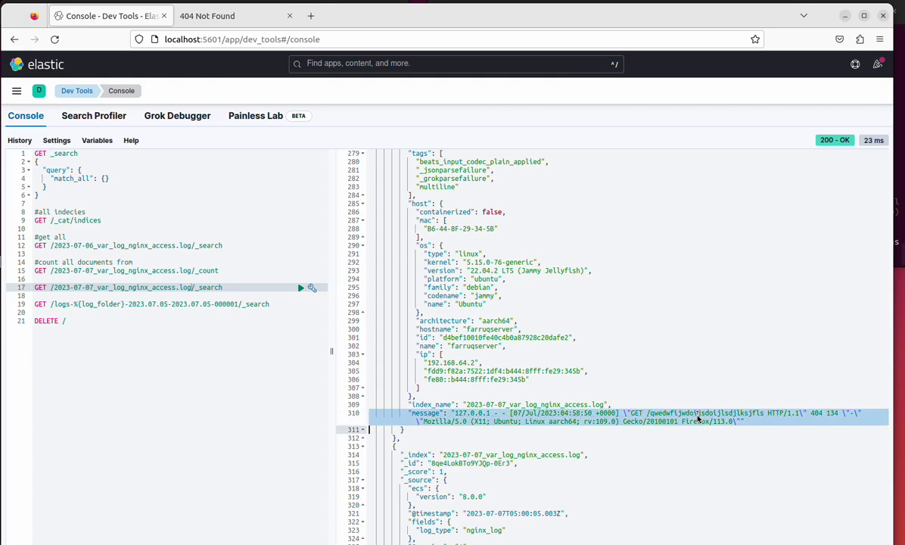
- Return to Kibana Discover and inspect the requested paths in the messages of the three newest nginx documents
{"action": "left_click", "coordinate": [15, 90]}
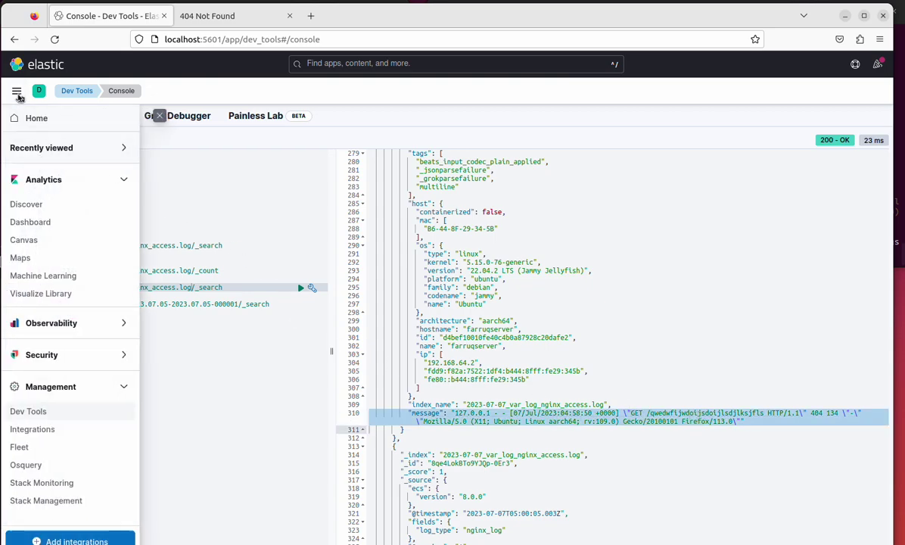
{"action": "left_click", "coordinate": [29, 205]}
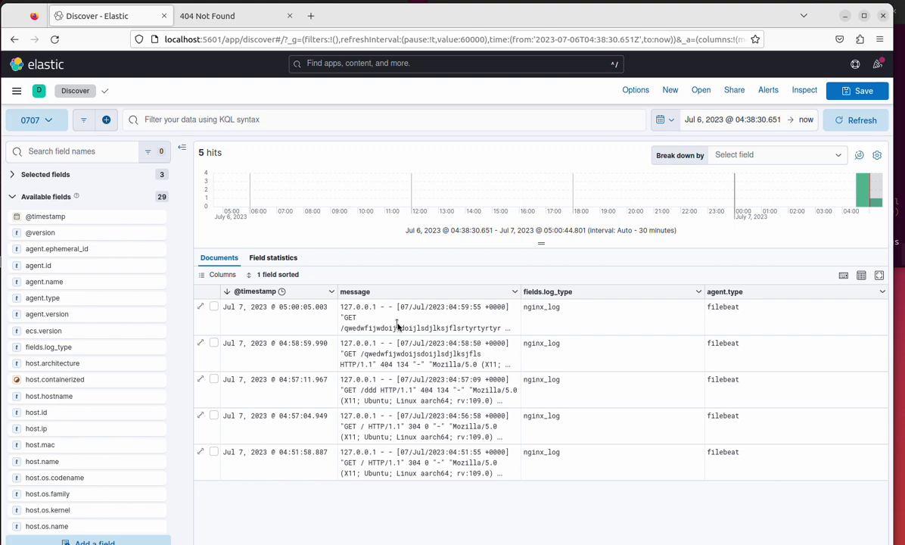
{"action": "double_click", "coordinate": [385, 330]}
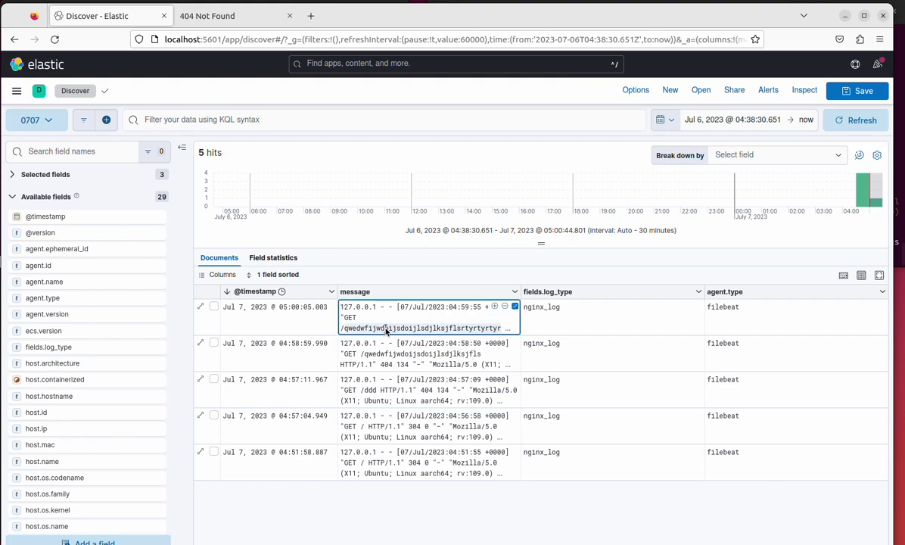
{"action": "double_click", "coordinate": [394, 354]}
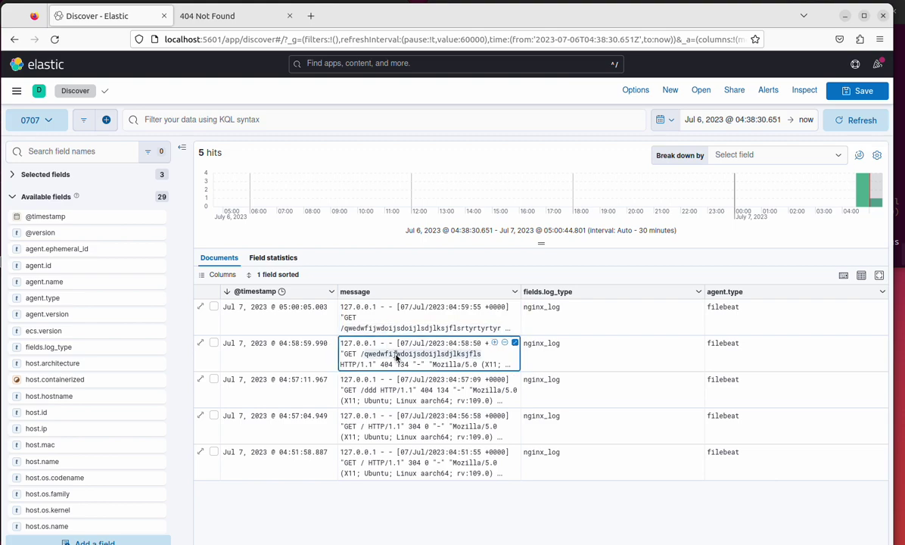
{"action": "left_click", "coordinate": [370, 393]}
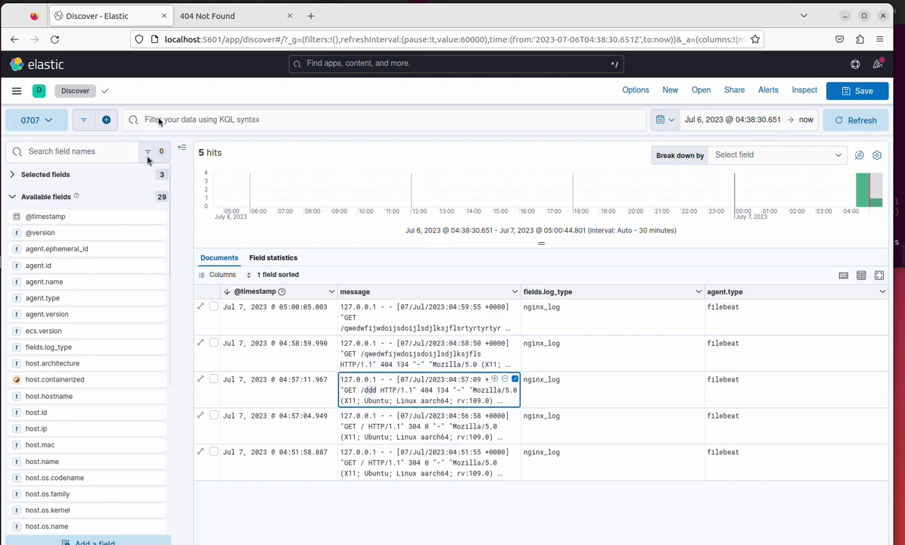